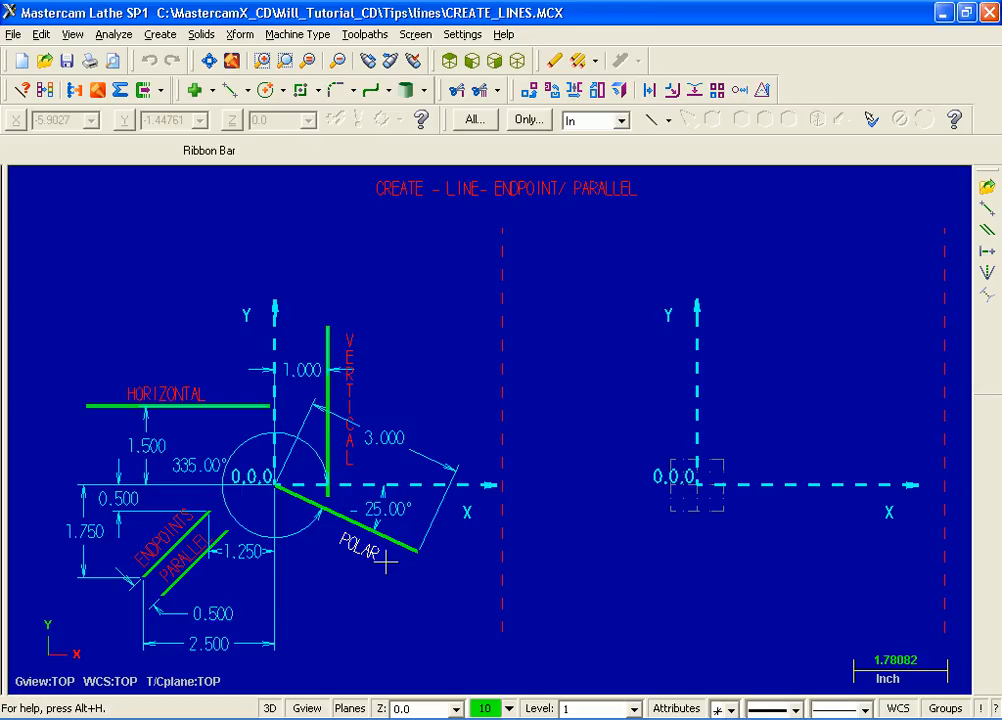
click(158, 35)
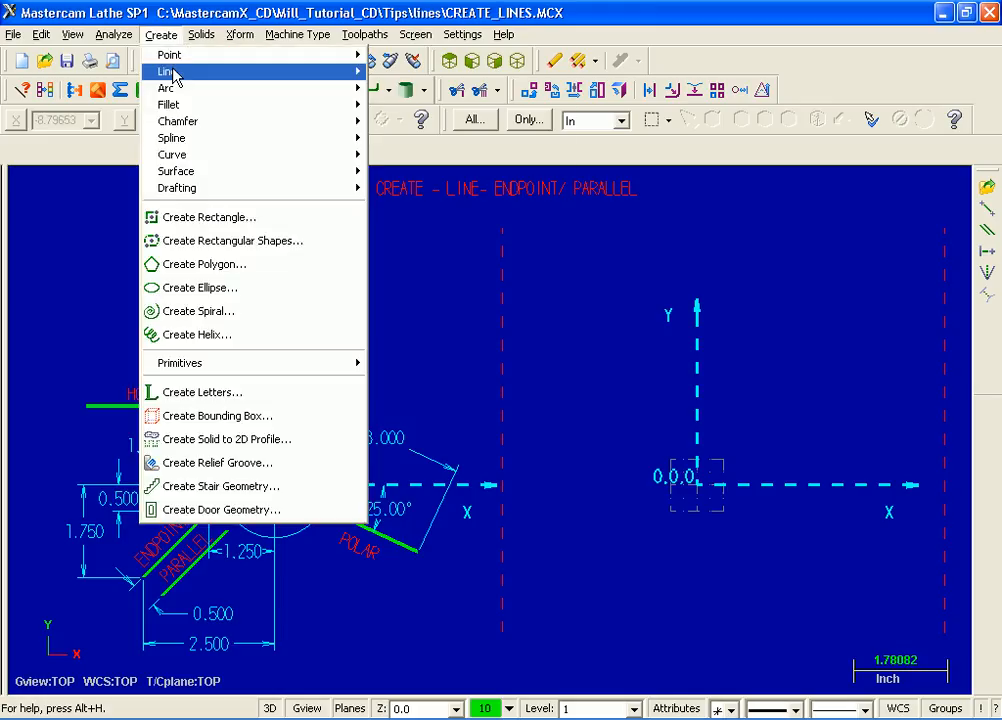
mouse_move(175, 77)
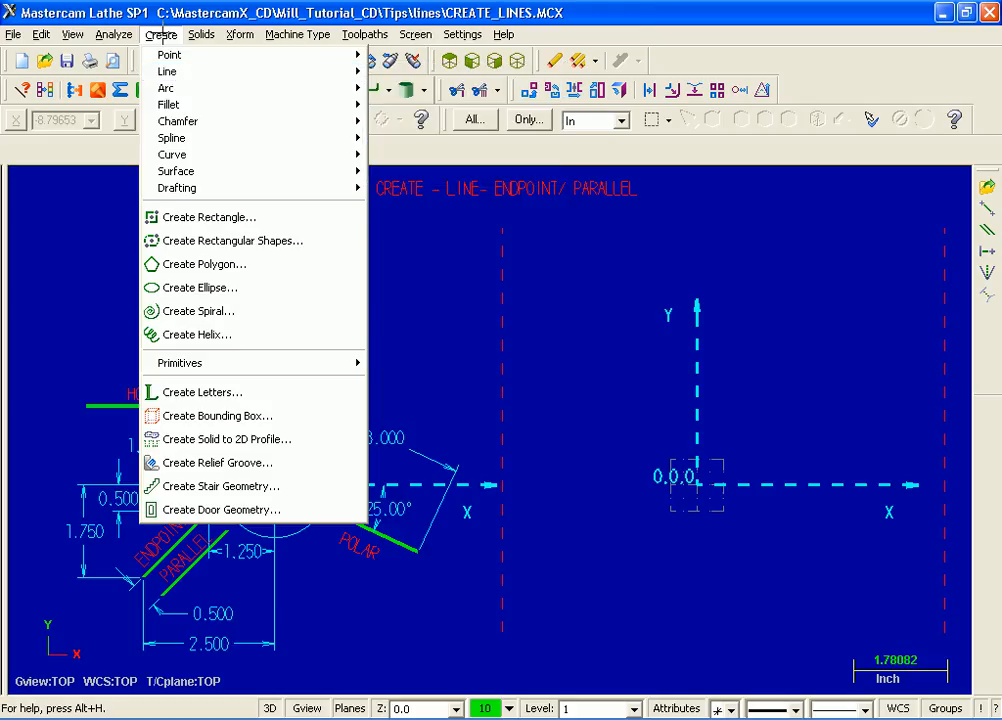
click(161, 35)
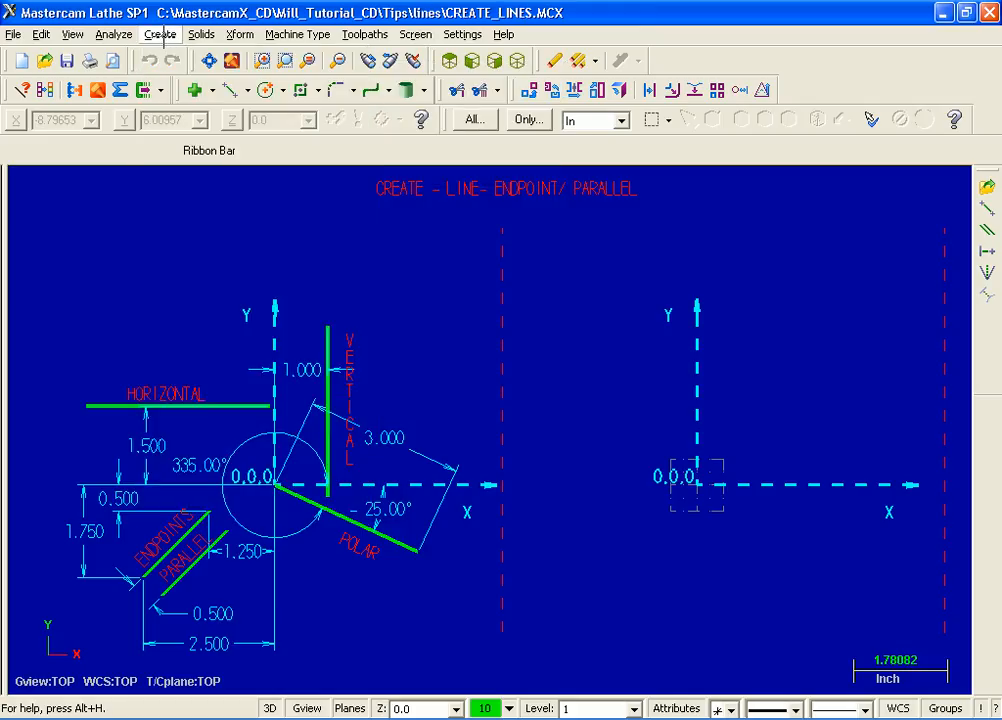
Start an endpoint line with its first endpoint at the origin.
click(242, 90)
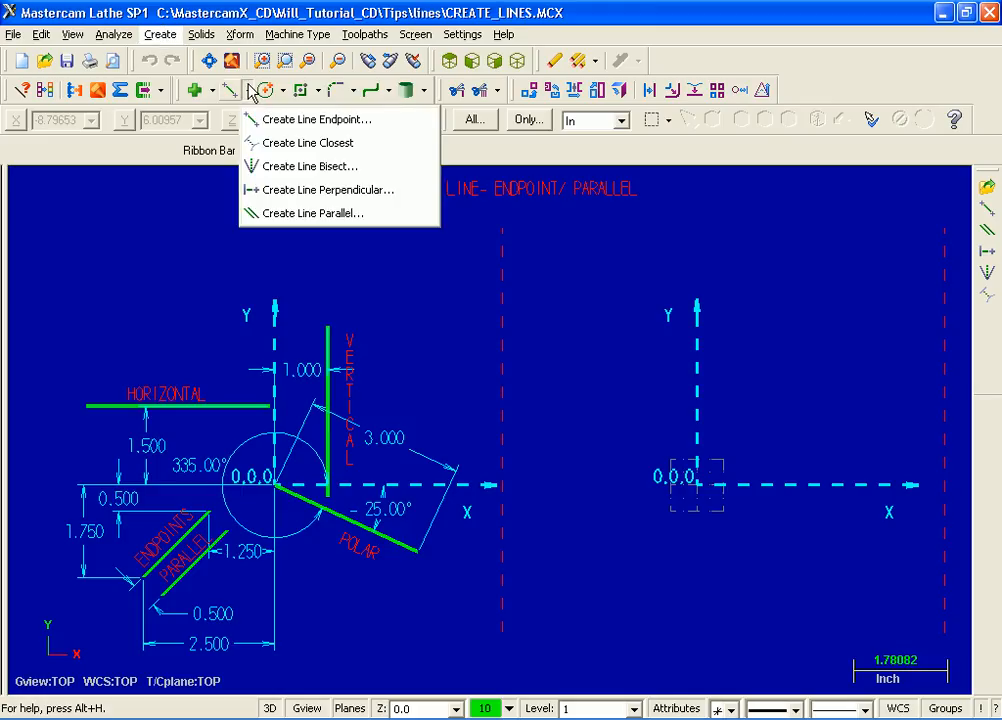
click(377, 127)
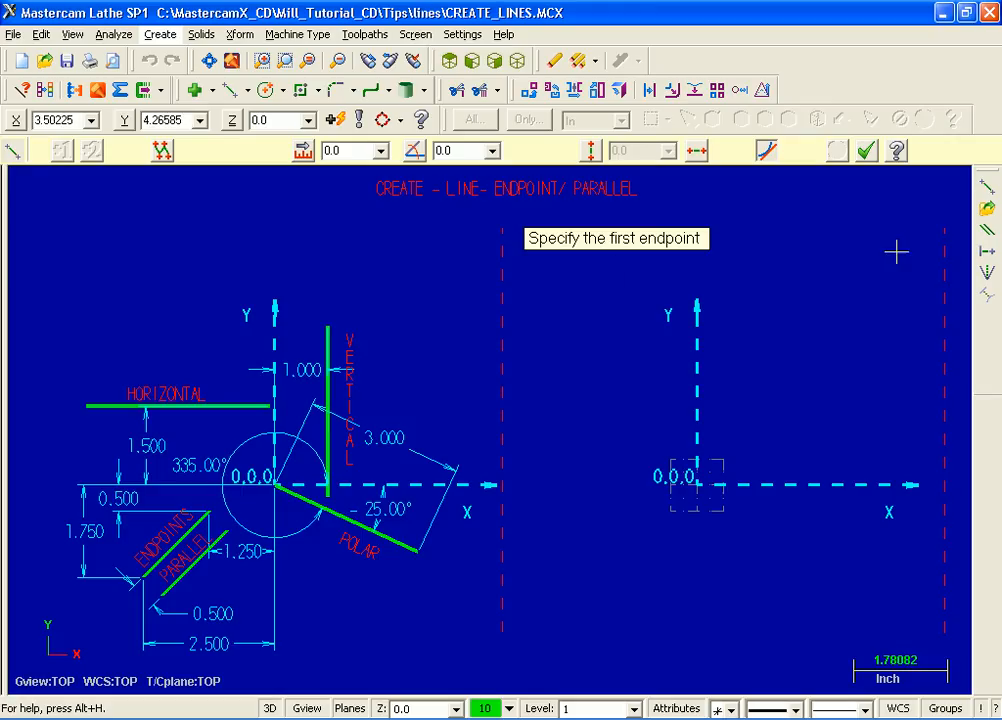
click(988, 192)
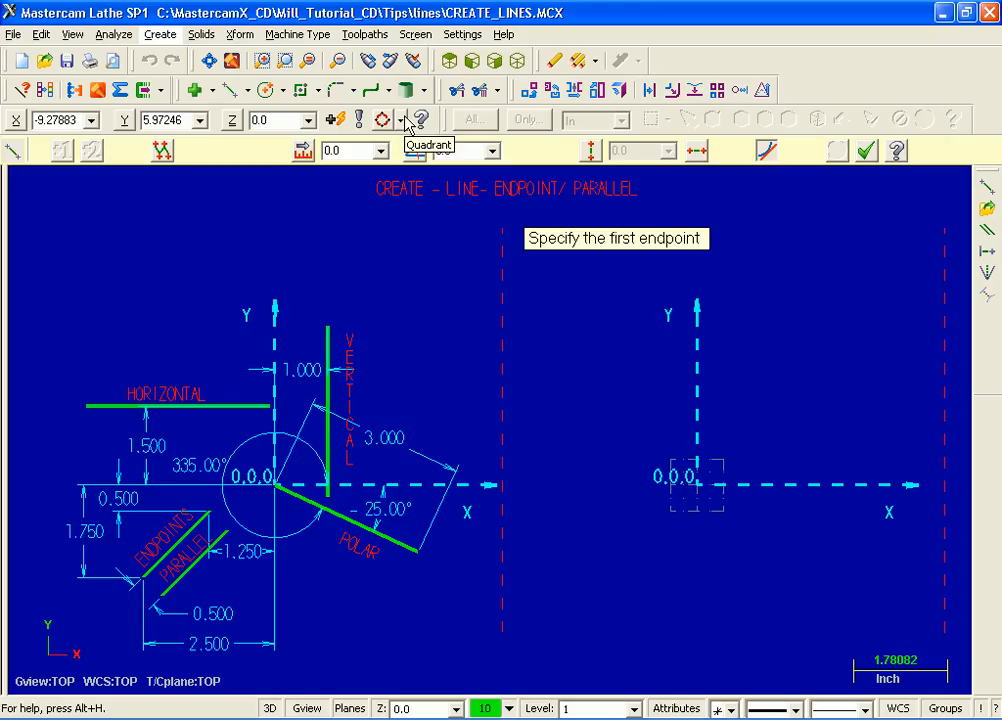
click(402, 120)
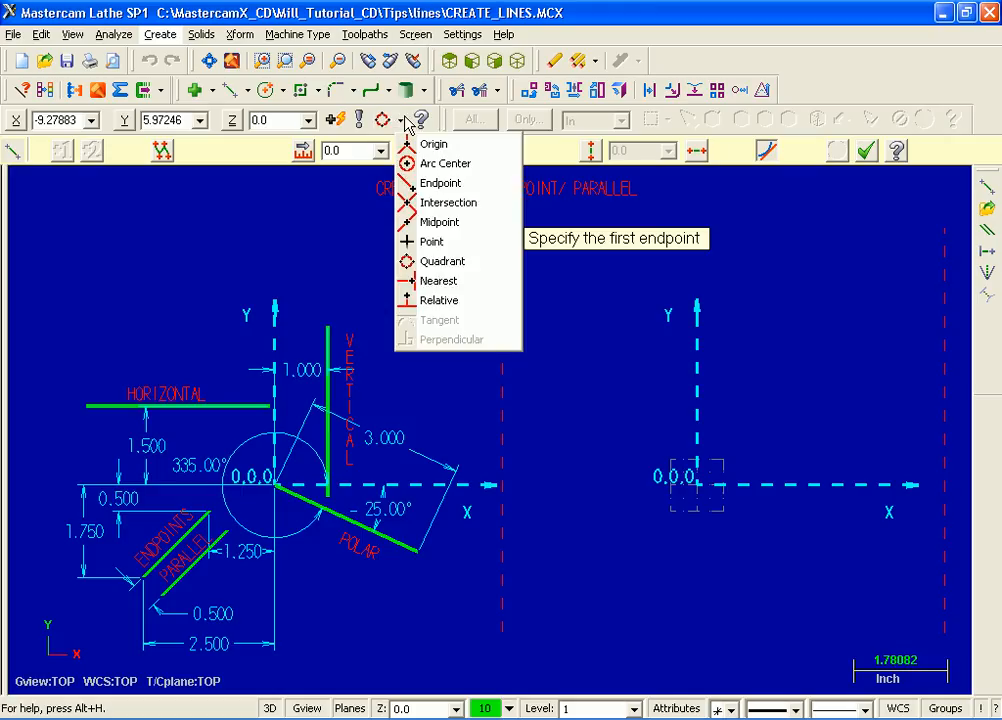
click(466, 148)
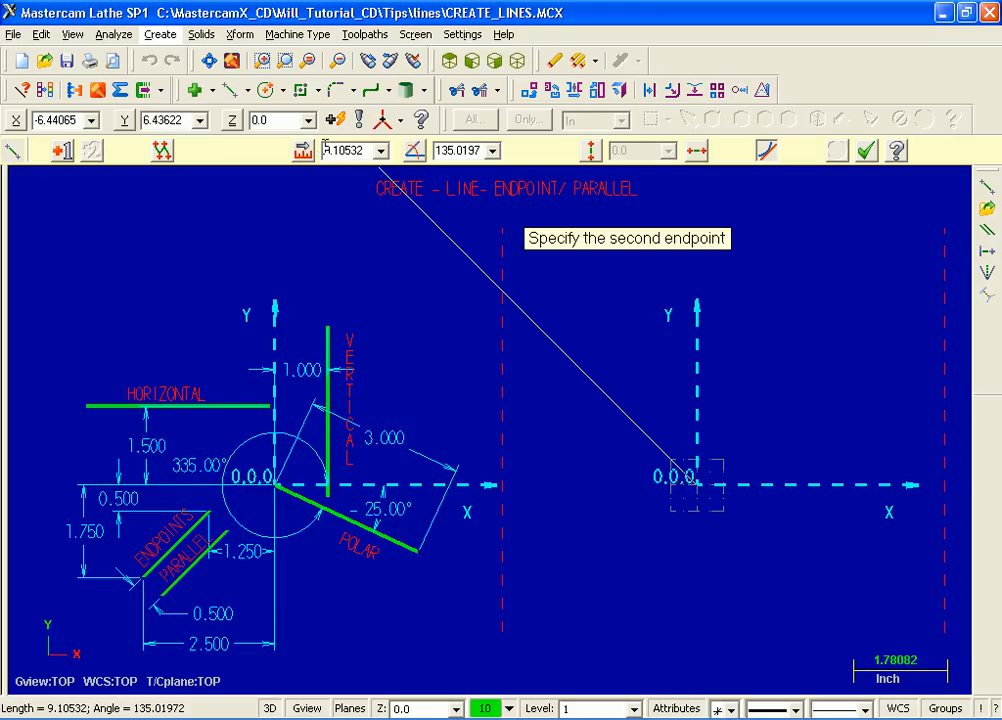
Finish the polar line from the origin with a length of 3 and an angle of -25 degrees.
click(325, 150)
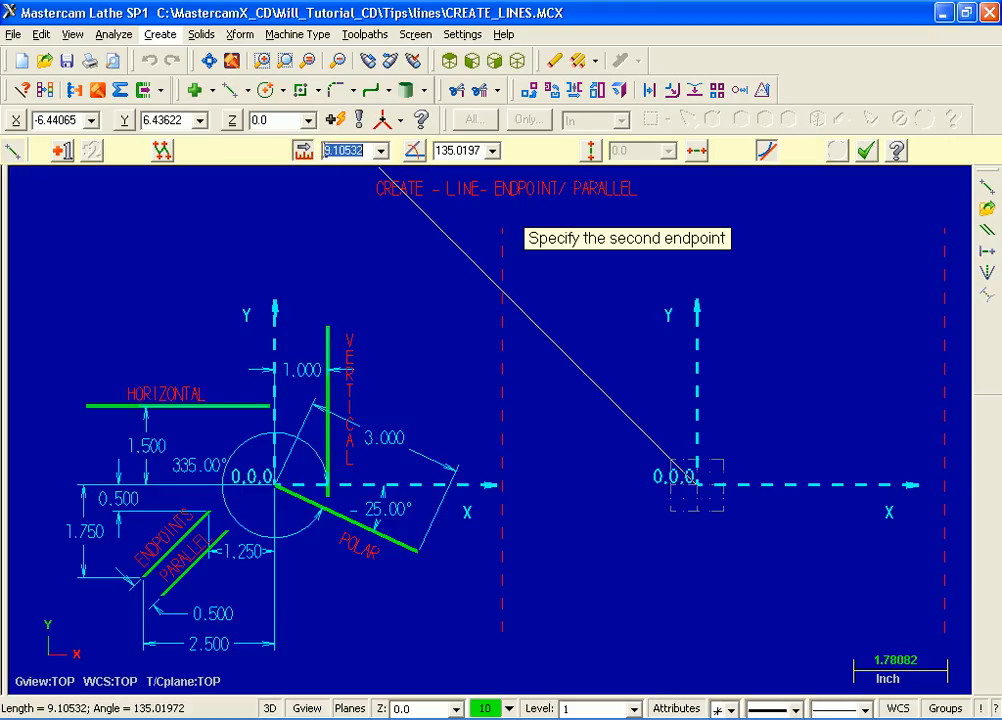
text(3)
key(Tab)
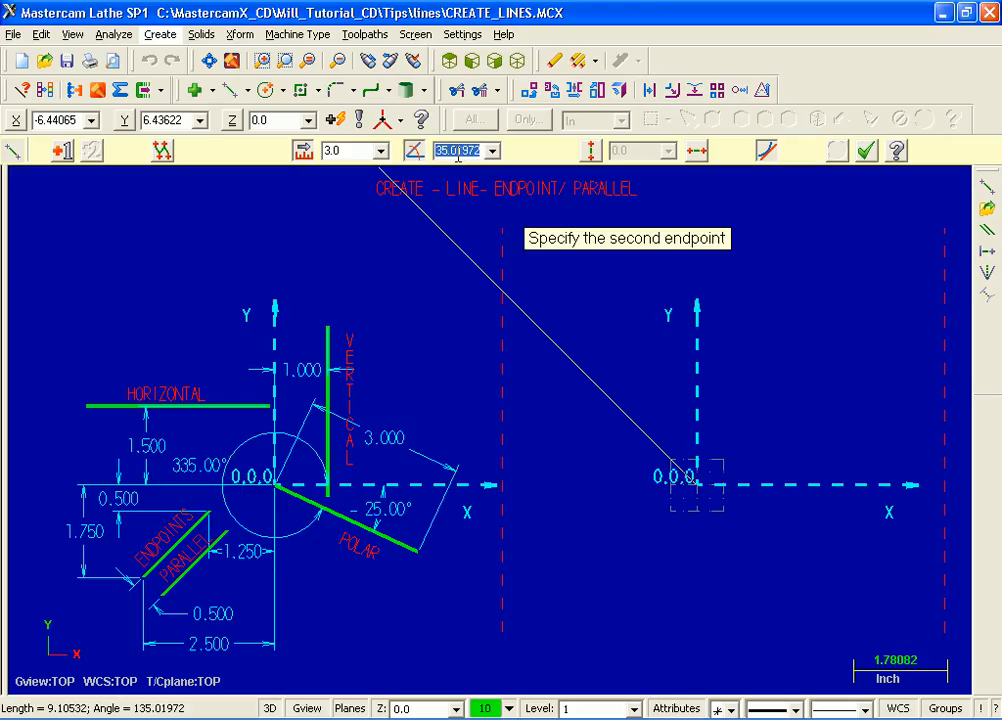
text(-25)
key(Return)
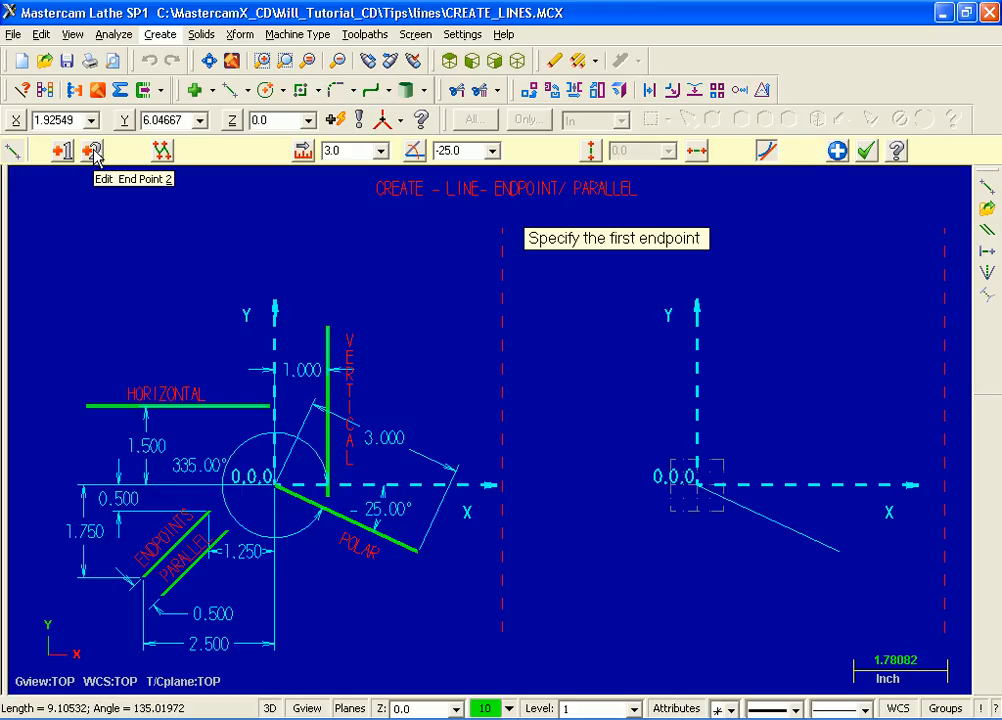
click(162, 152)
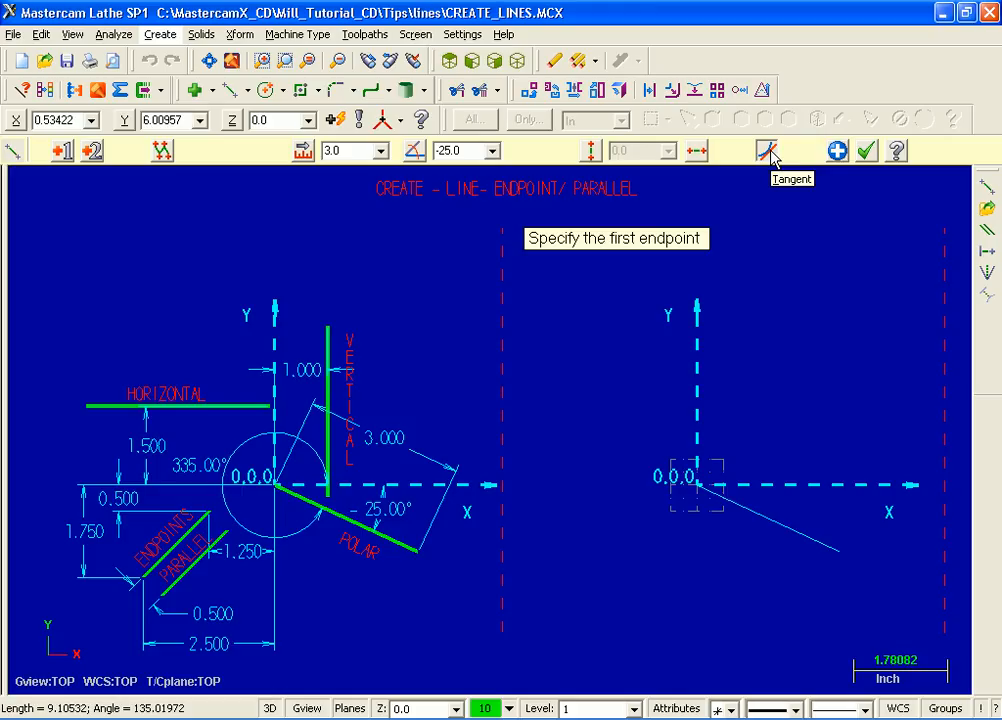
click(835, 154)
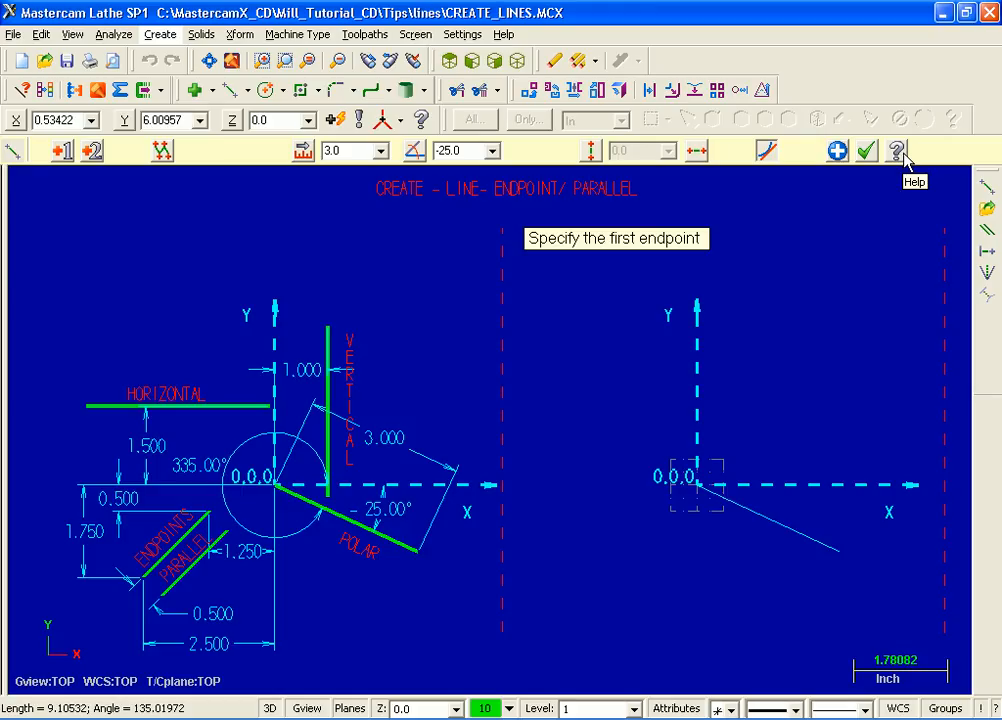
click(838, 152)
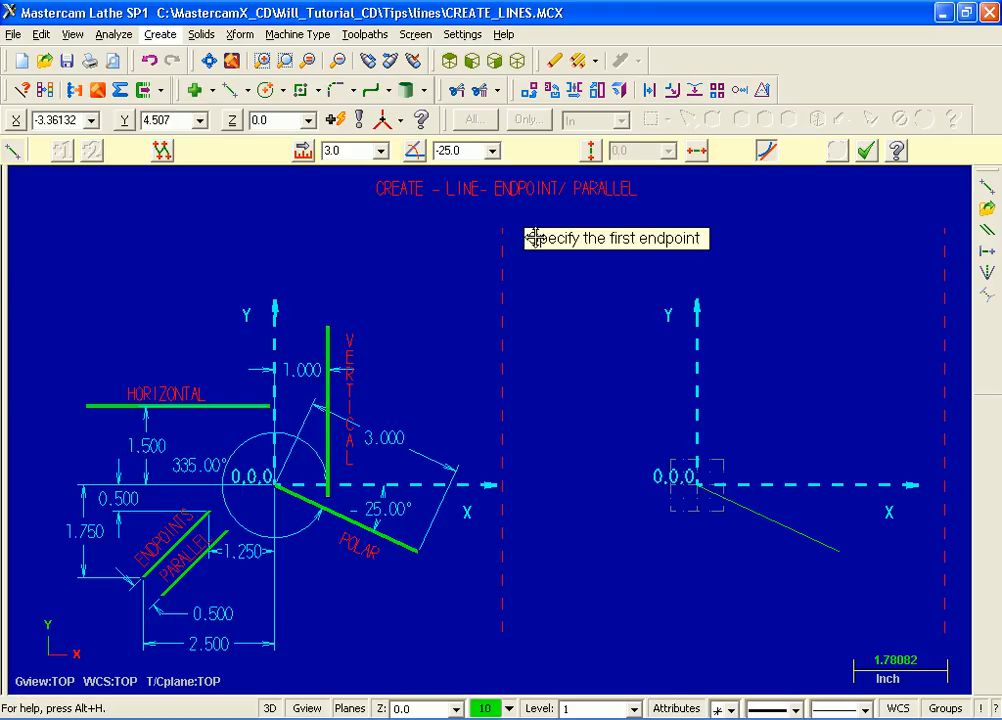
Draw a vertical line about 3.45 in long, crossing the X axis from above, and place it at X 1.0.
click(592, 152)
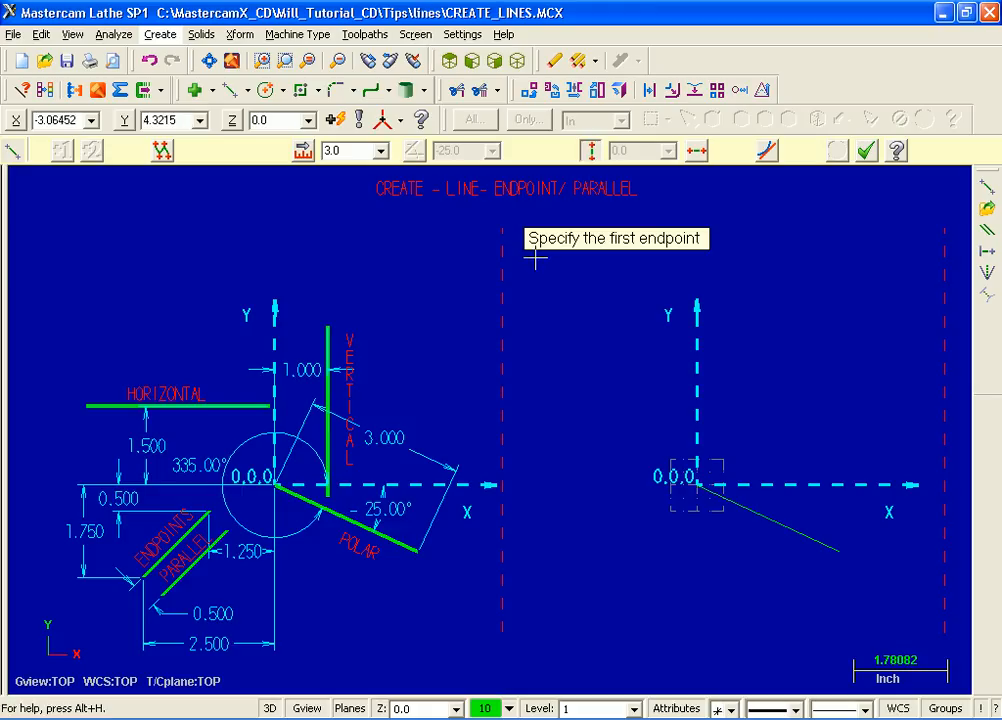
click(739, 312)
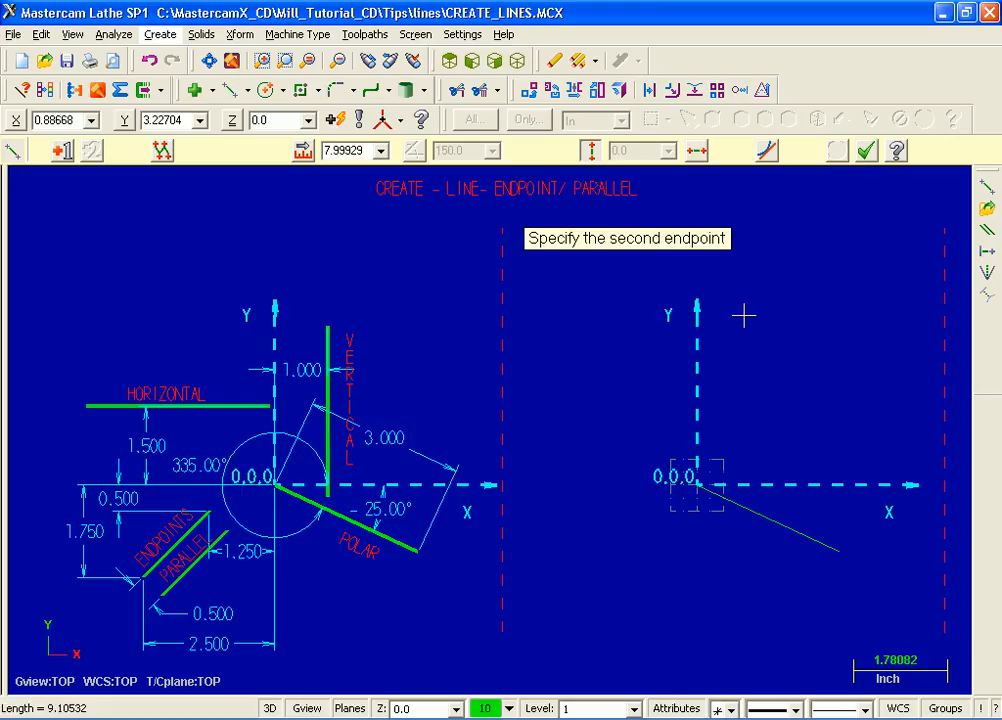
click(762, 493)
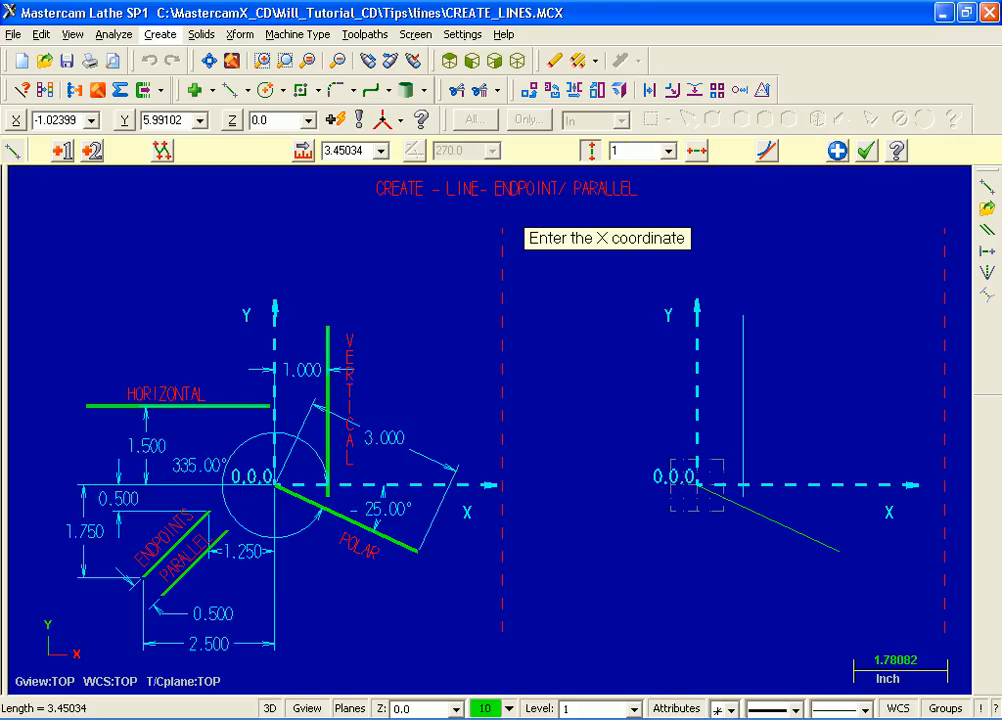
text(1.0)
key(Return)
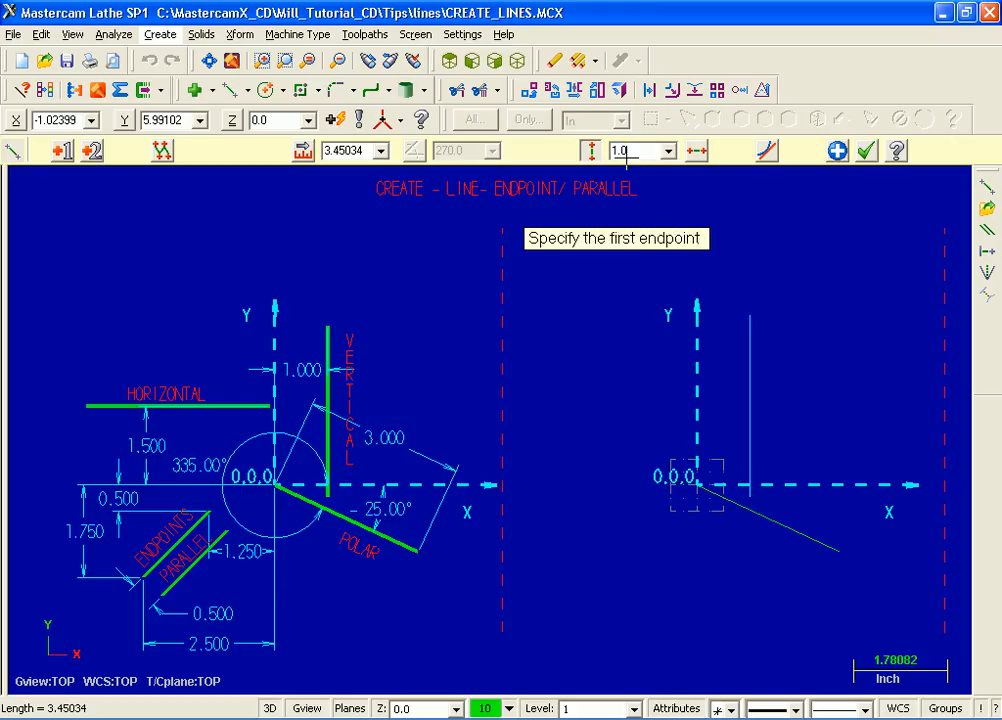
click(836, 156)
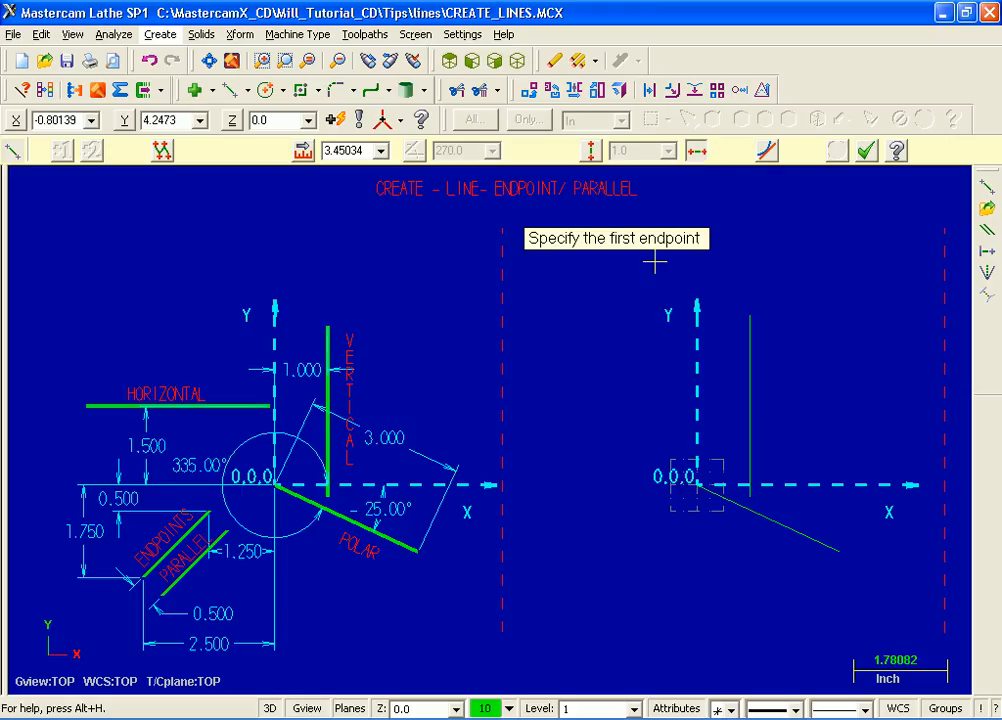
Draw a horizontal line about 2.32 in long on the negative X side of the Y axis and place it at Y 1.5.
click(679, 371)
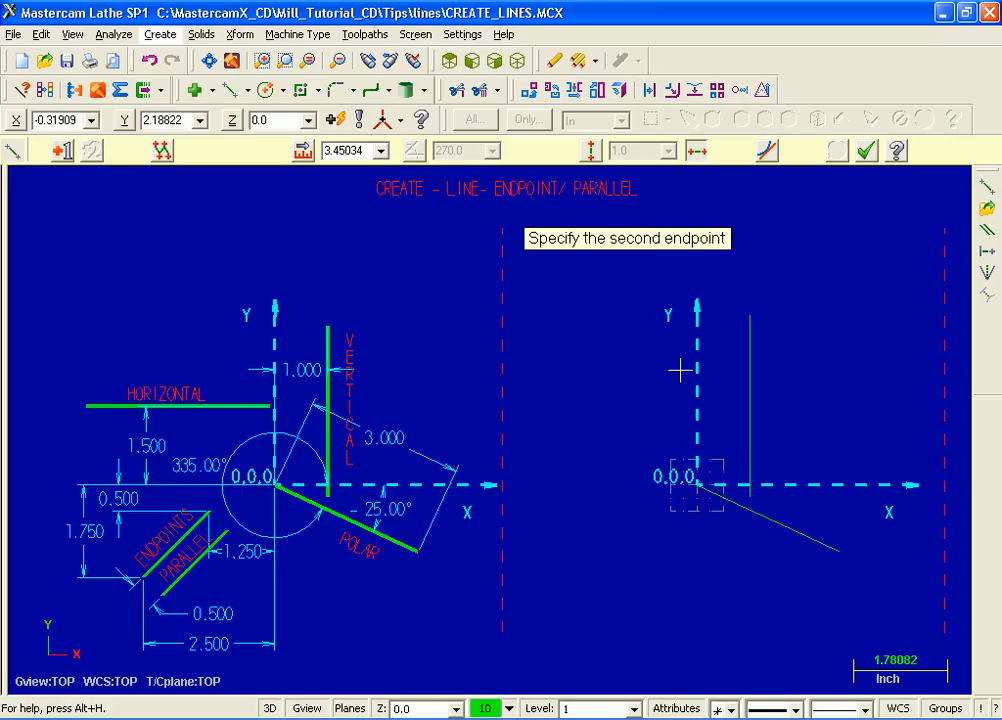
click(559, 369)
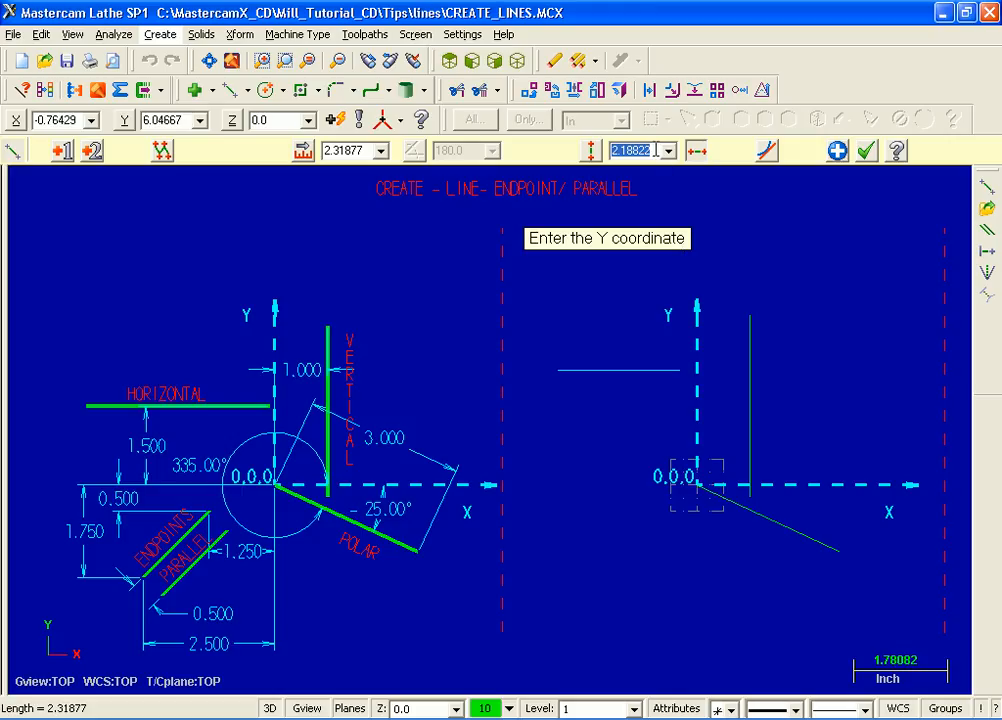
text(1.5)
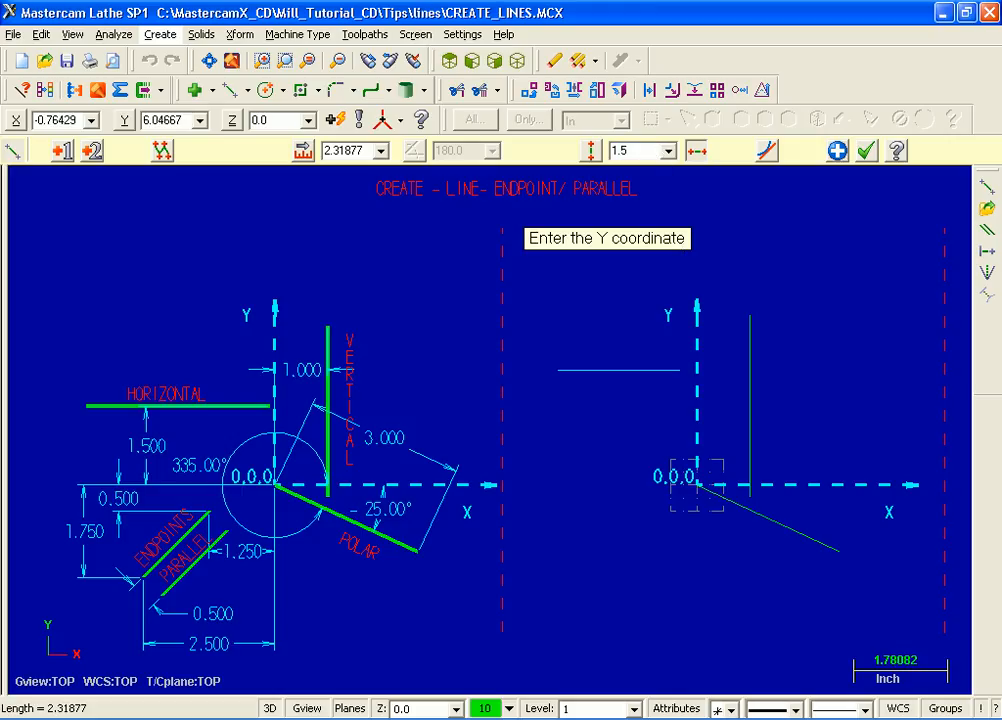
key(Return)
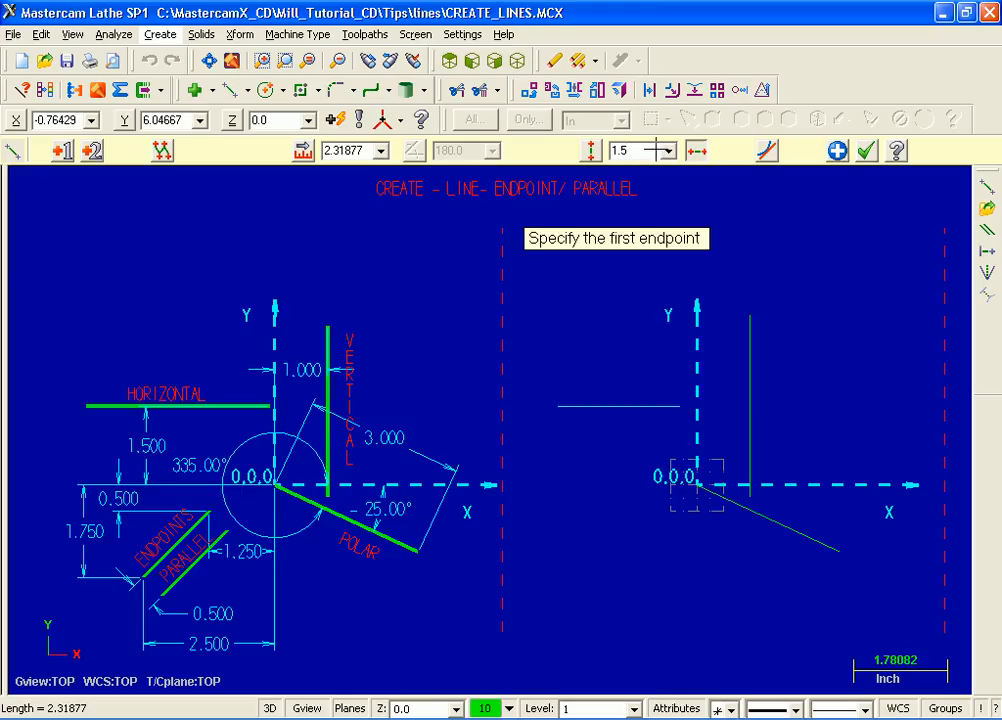
click(838, 151)
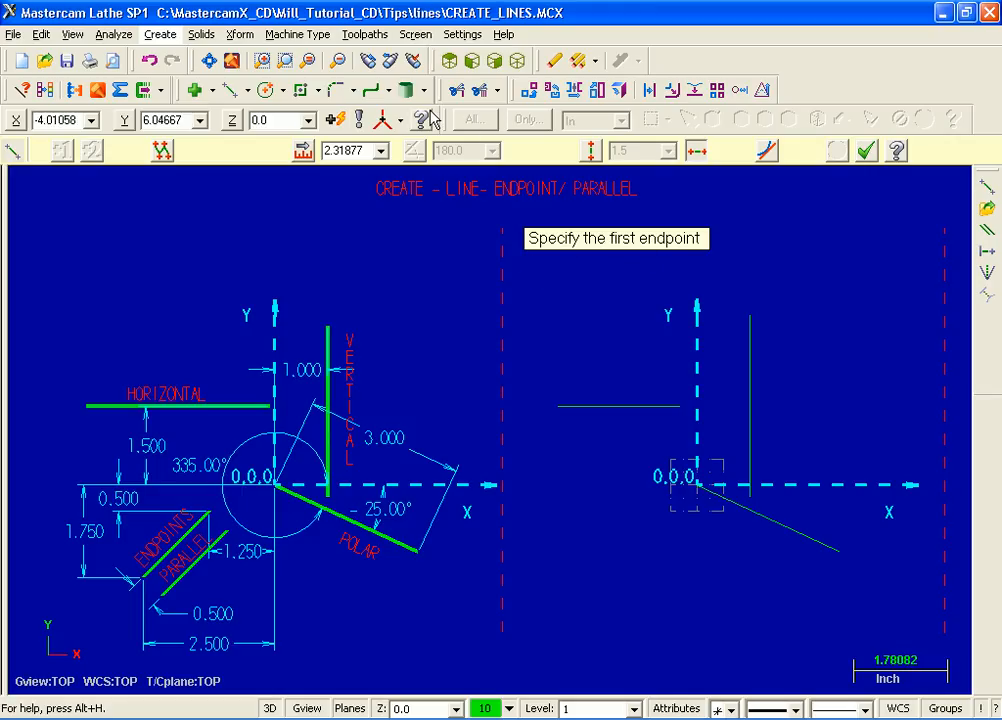
Set the first endpoint of a new line at X -1.25, Y -0.5, Z 0.
double_click(66, 119)
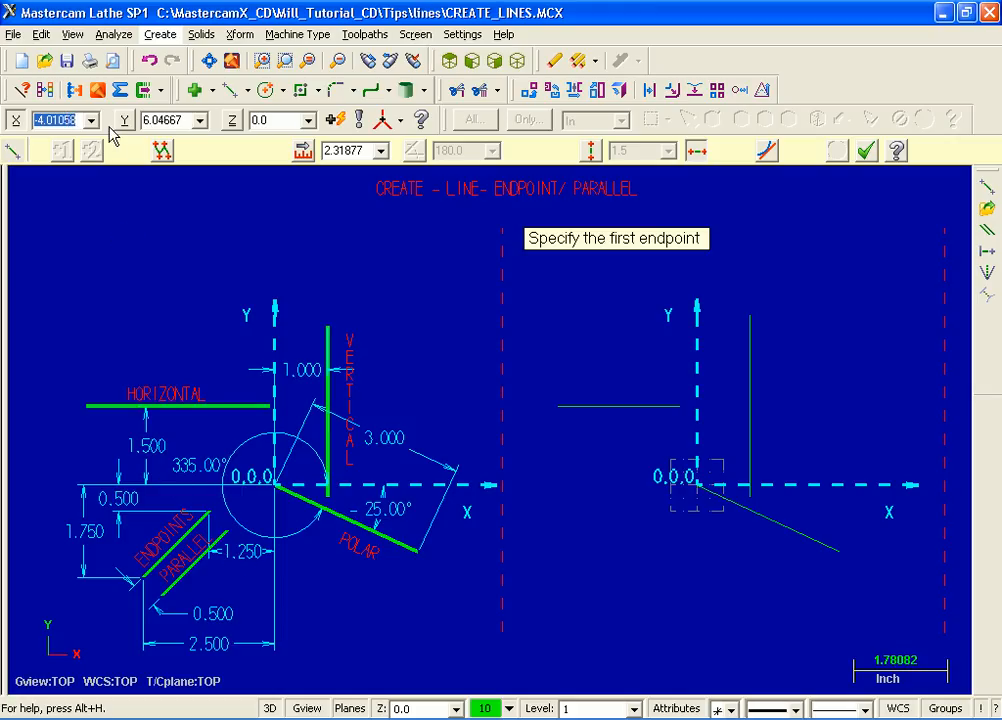
key(BackSpace)
text(.2)
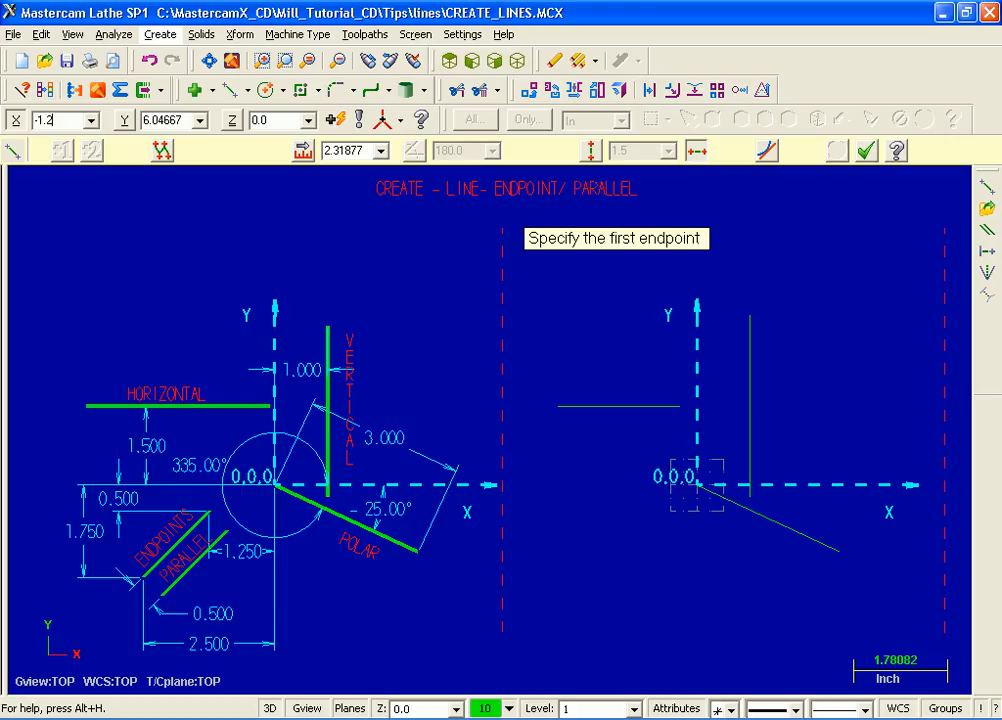
text(5)
key(Tab)
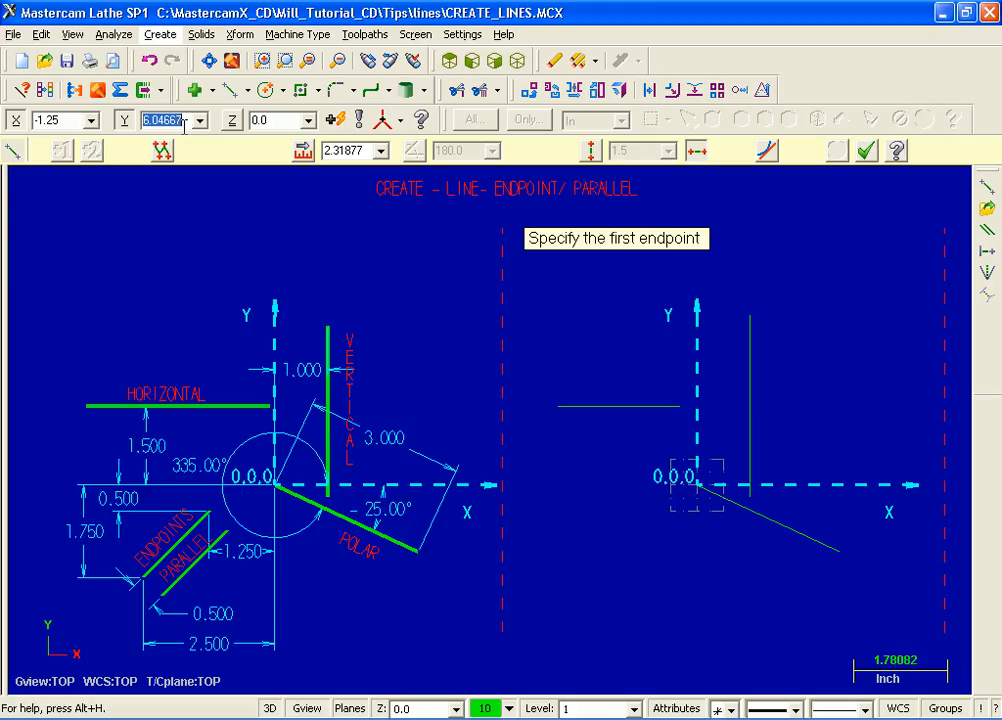
key(BackSpace)
text(-.5)
key(Tab)
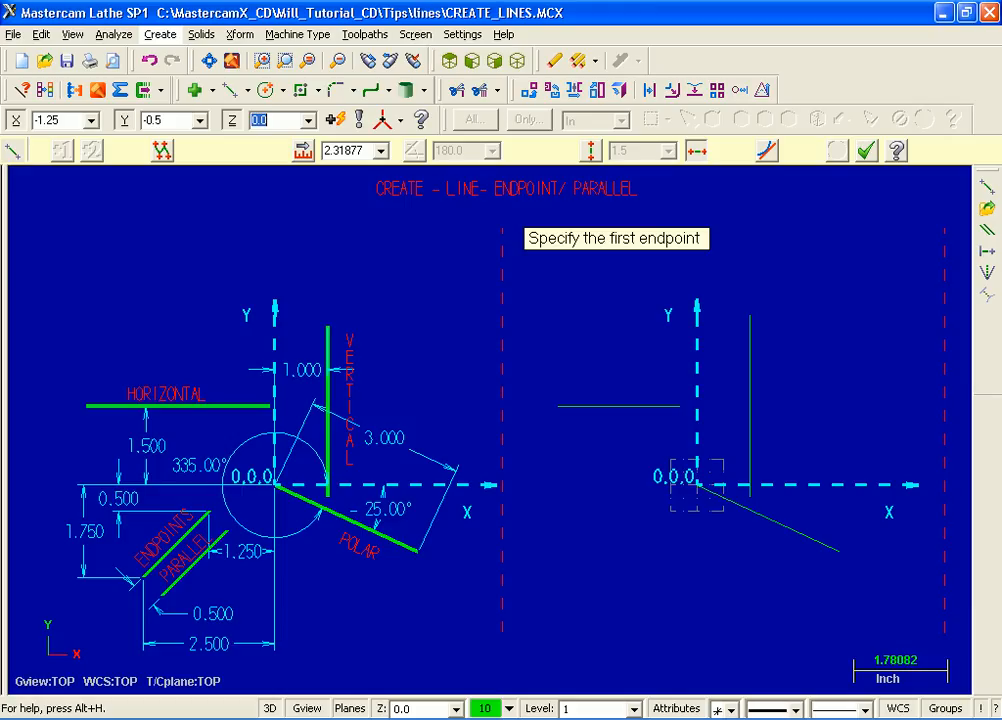
key(Return)
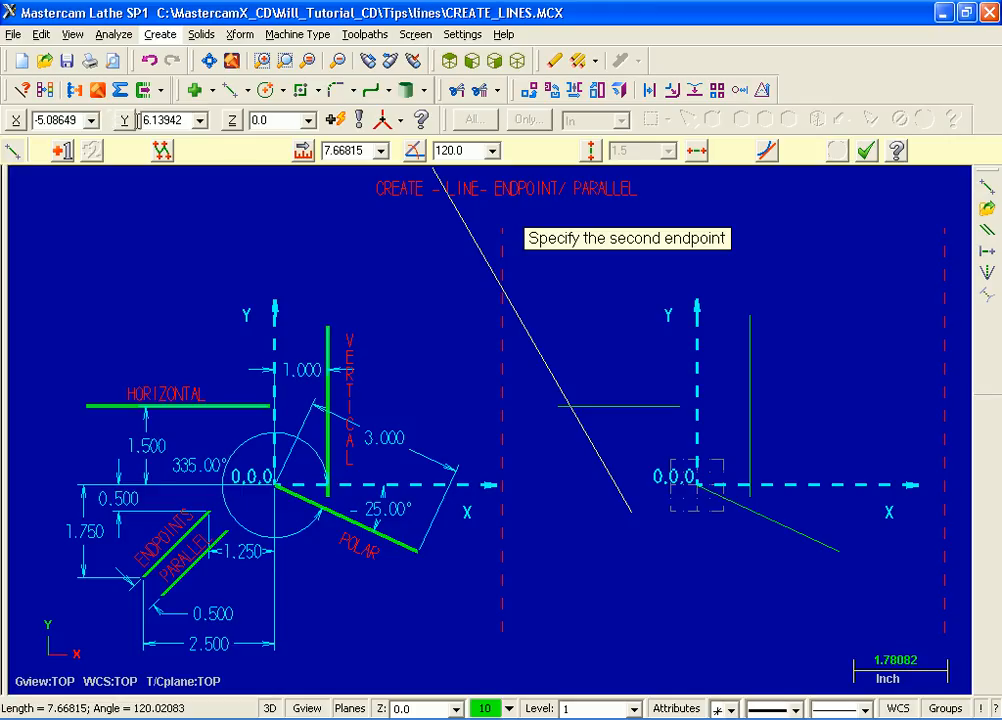
Place the line's second endpoint at -2.5,-1.75 and finish creating endpoint lines.
click(337, 120)
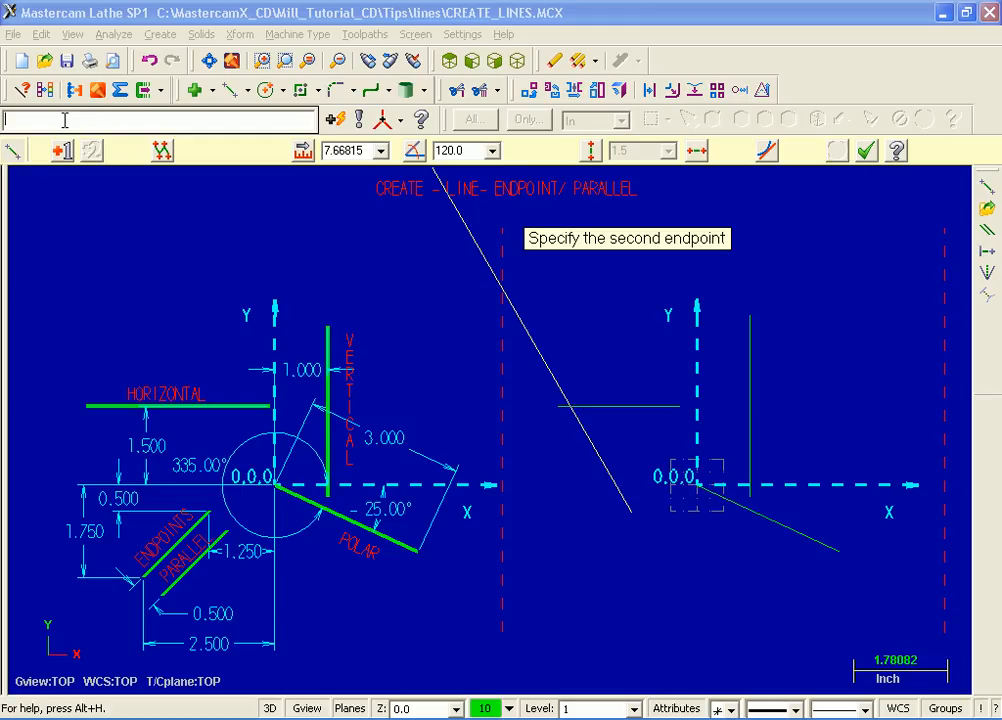
text(-2.5,-1.75)
key(Return)
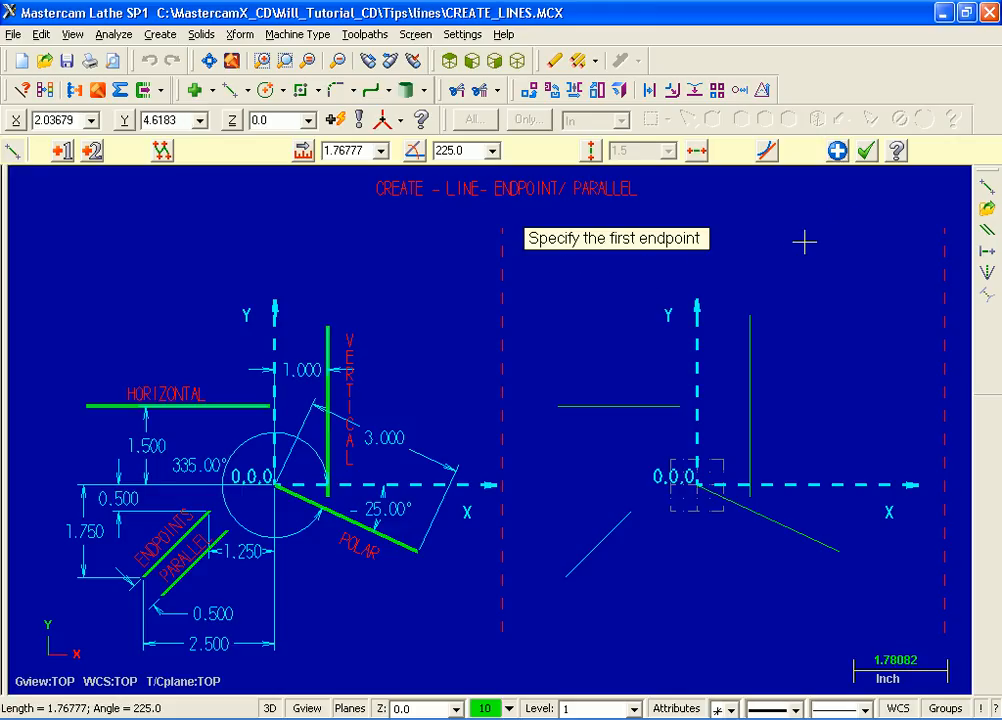
click(868, 151)
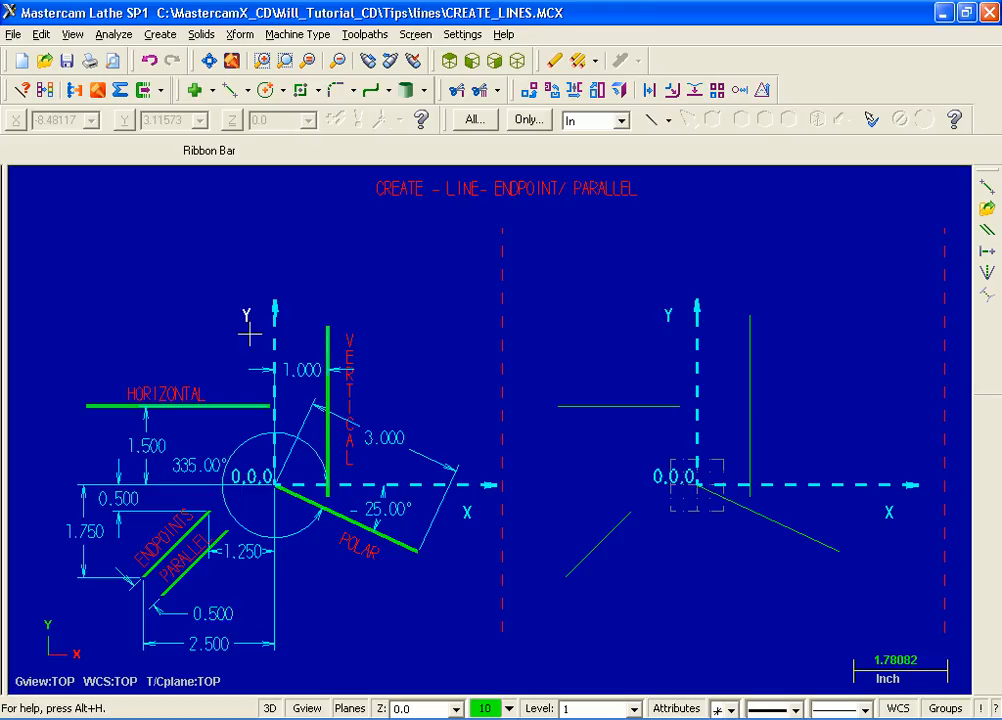
Create a line parallel to the sloped endpoint line on its lower-right side, offset 0.5.
click(249, 90)
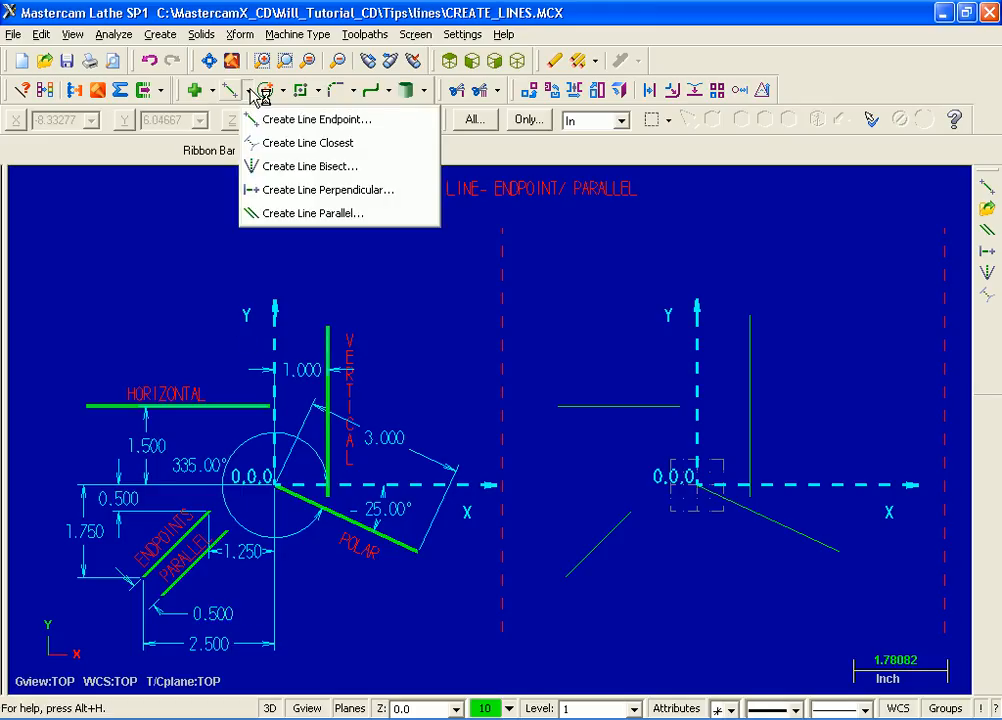
click(392, 221)
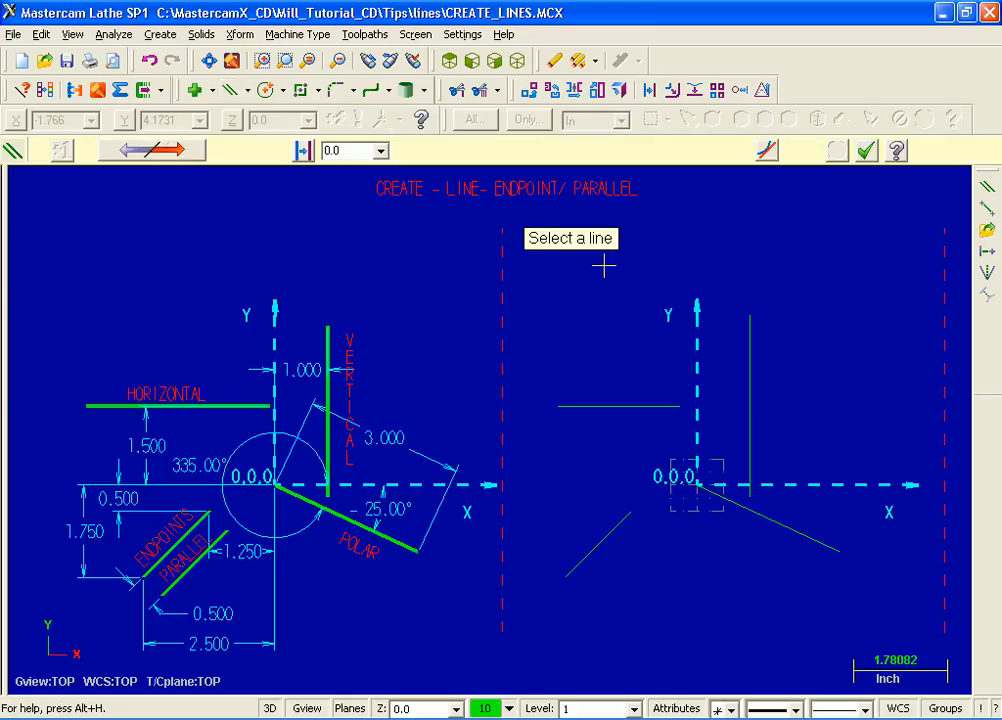
click(598, 540)
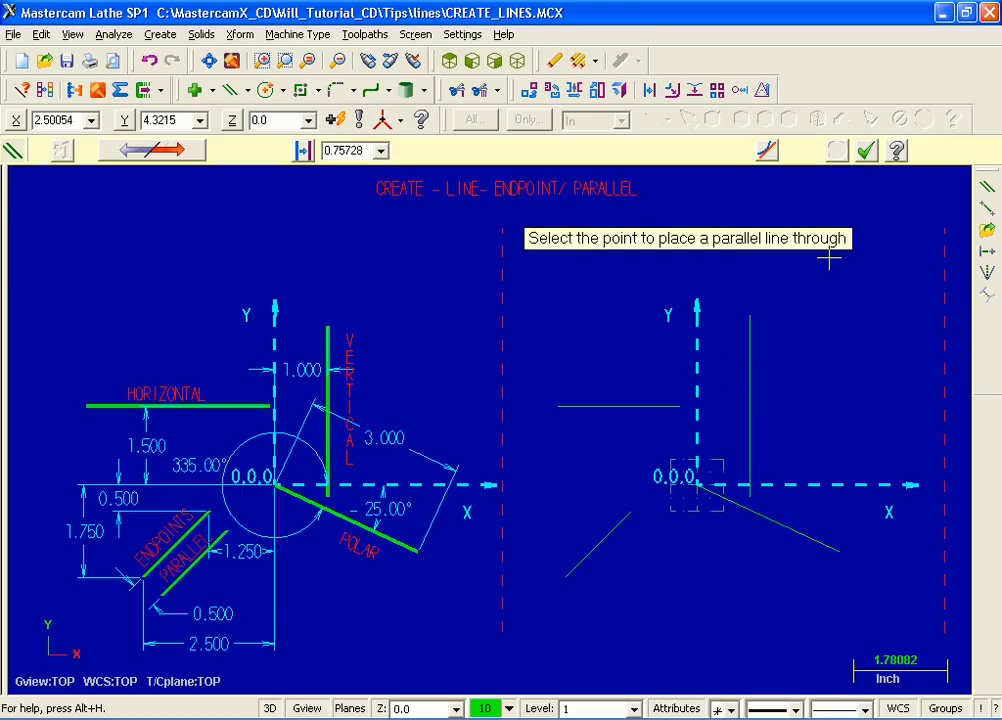
click(638, 567)
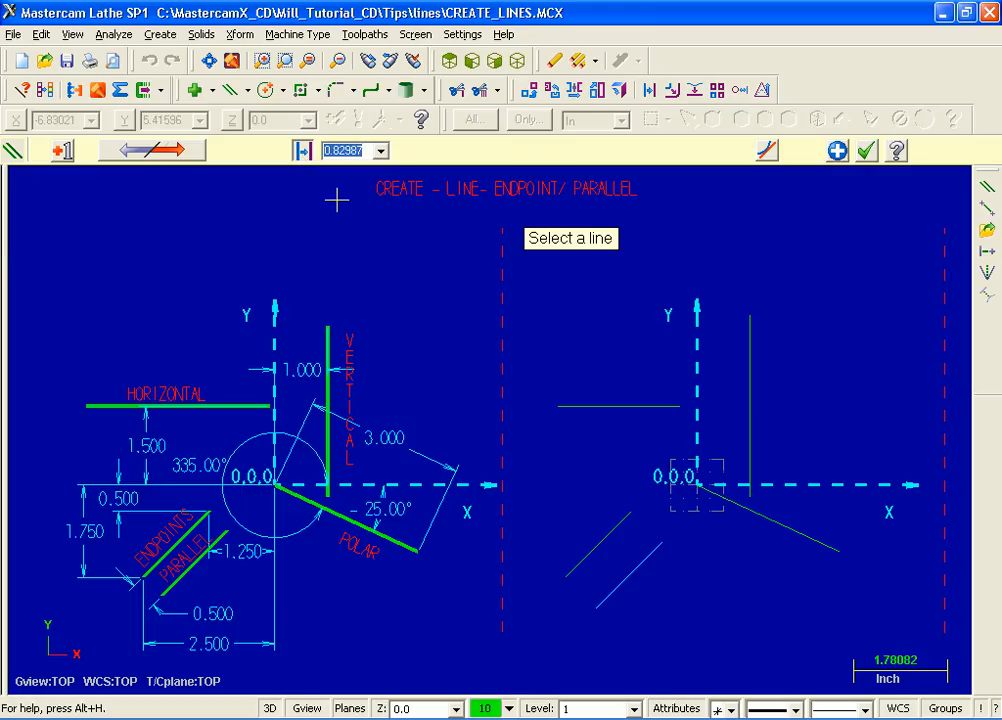
text(0.5)
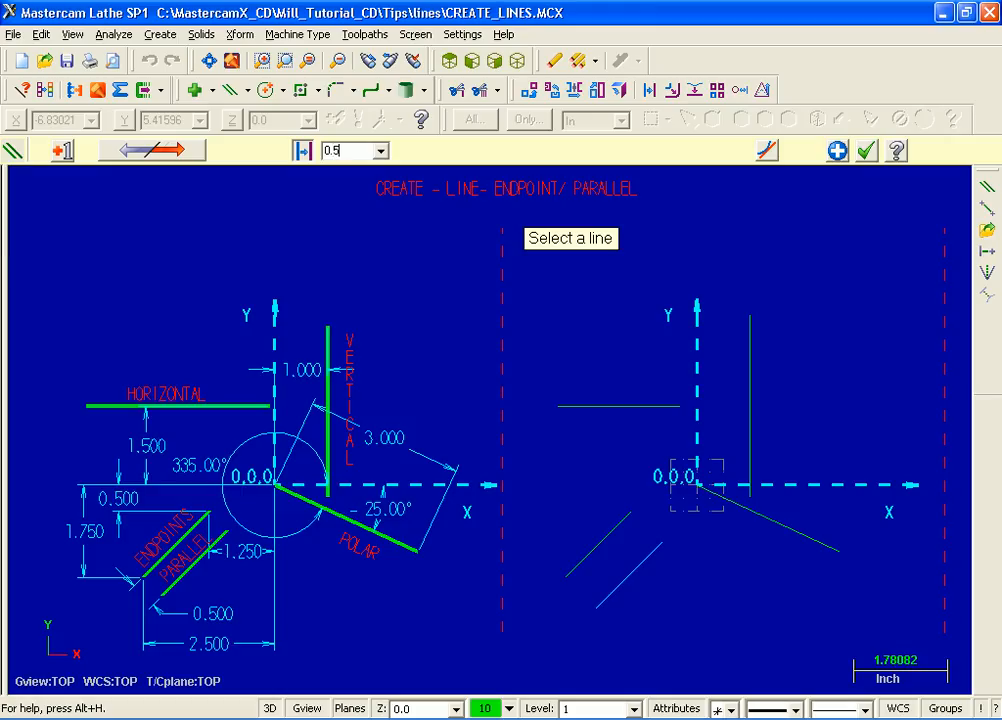
key(Return)
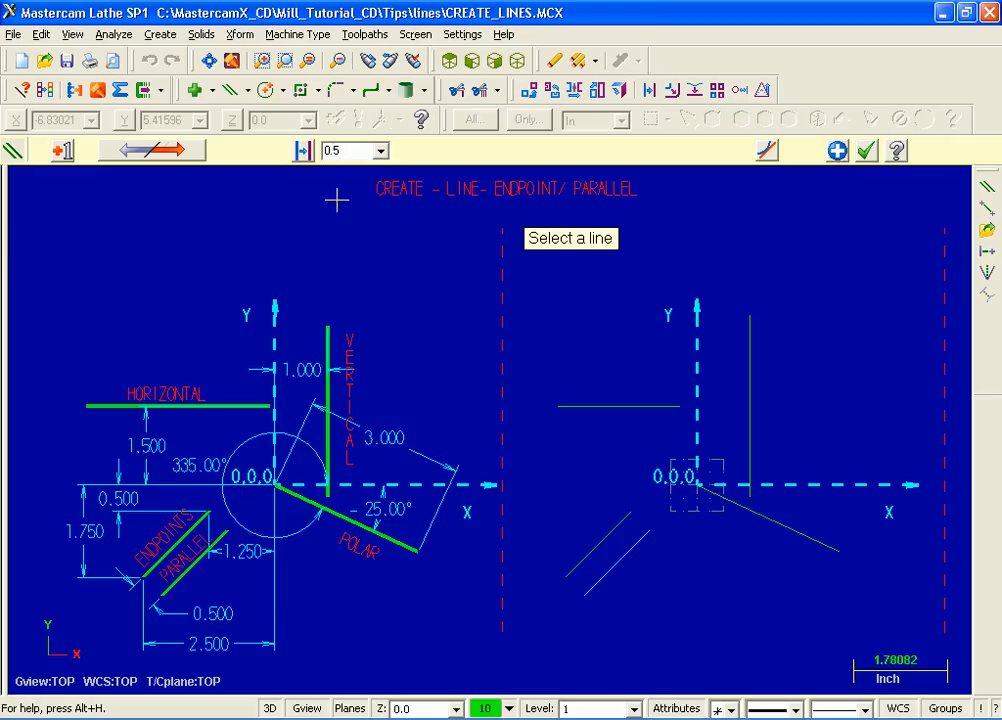
Cycle the parallel line's direction through the opposite side and both sides, return it to the lower-right side, and accept it.
click(194, 160)
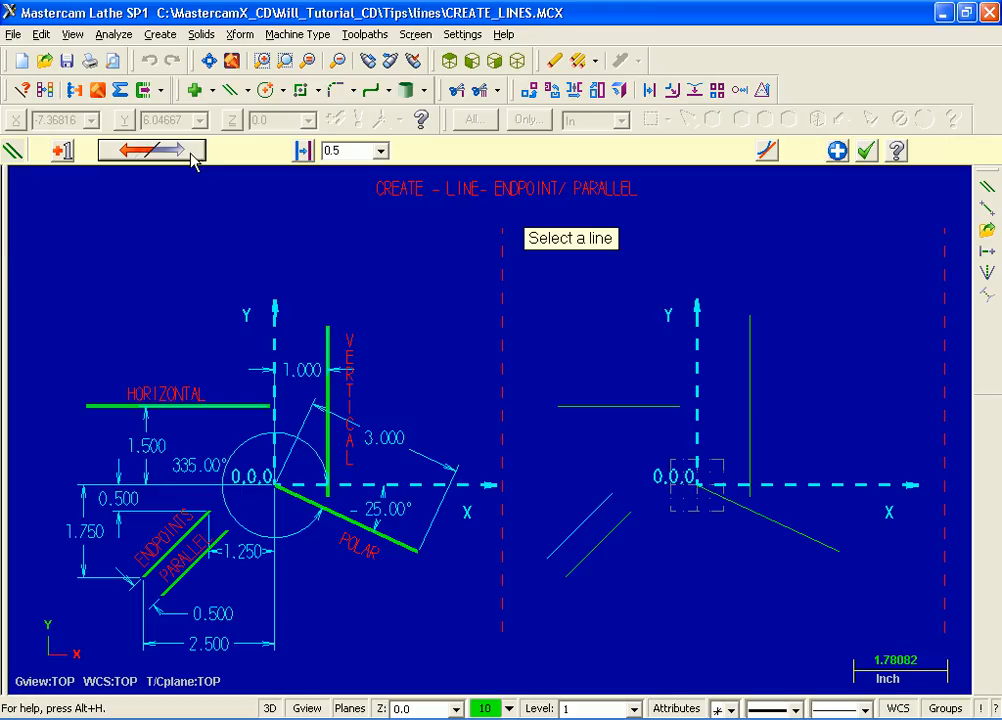
click(194, 160)
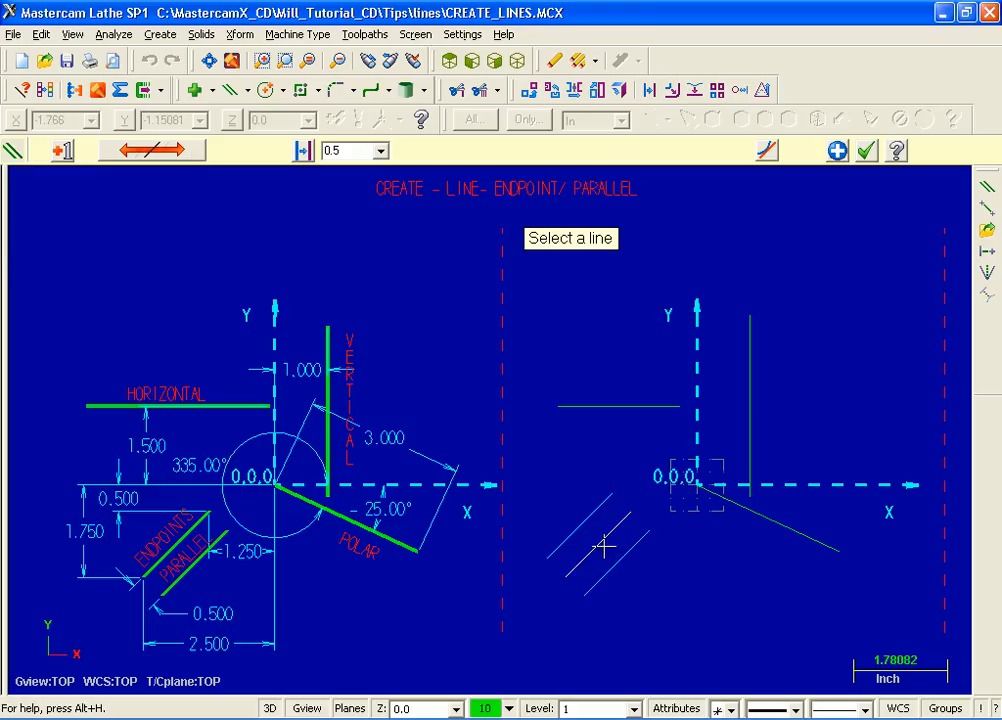
click(199, 150)
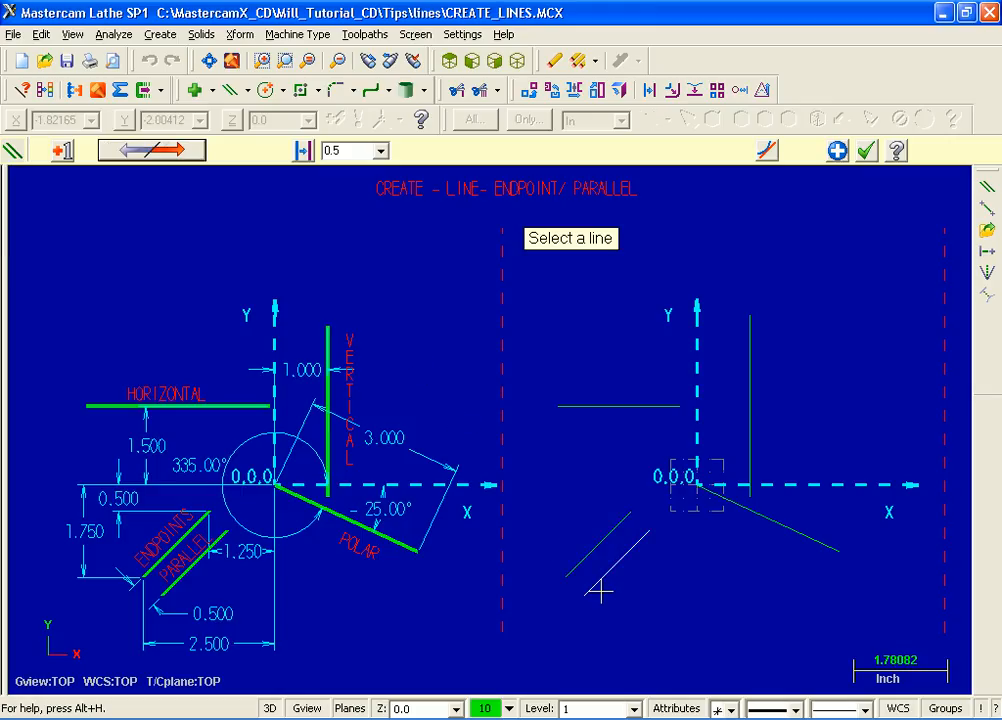
click(868, 152)
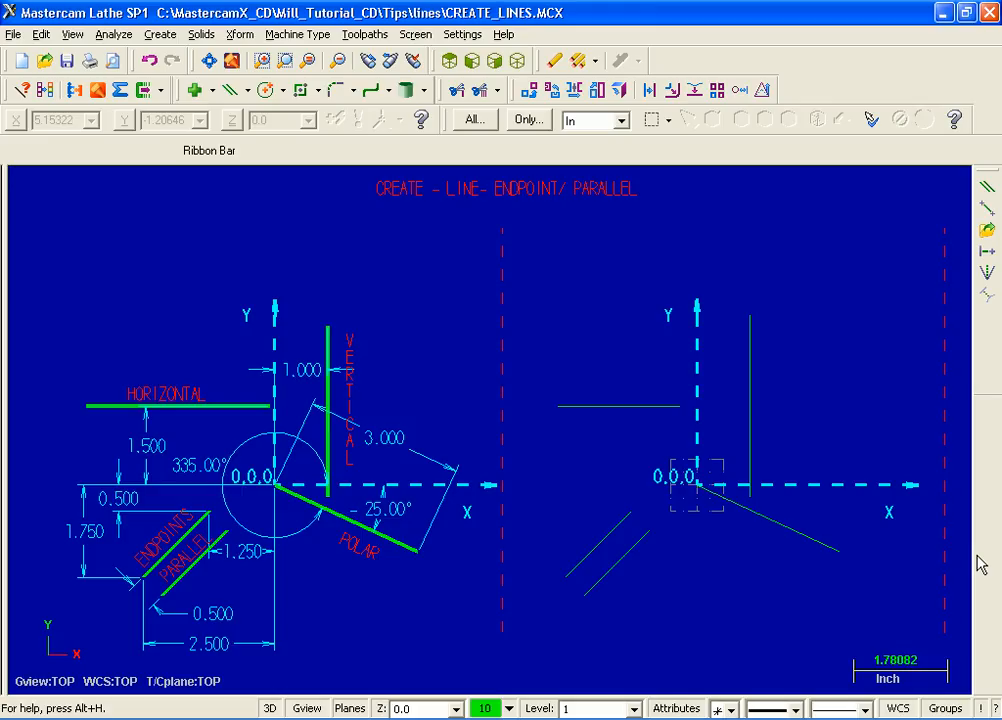
Examine the multi-line AutoCursor exercise with its finished reference figure and the two empty concentric circles.
key(Down)
key(Down)
key(Down)
key(Down)
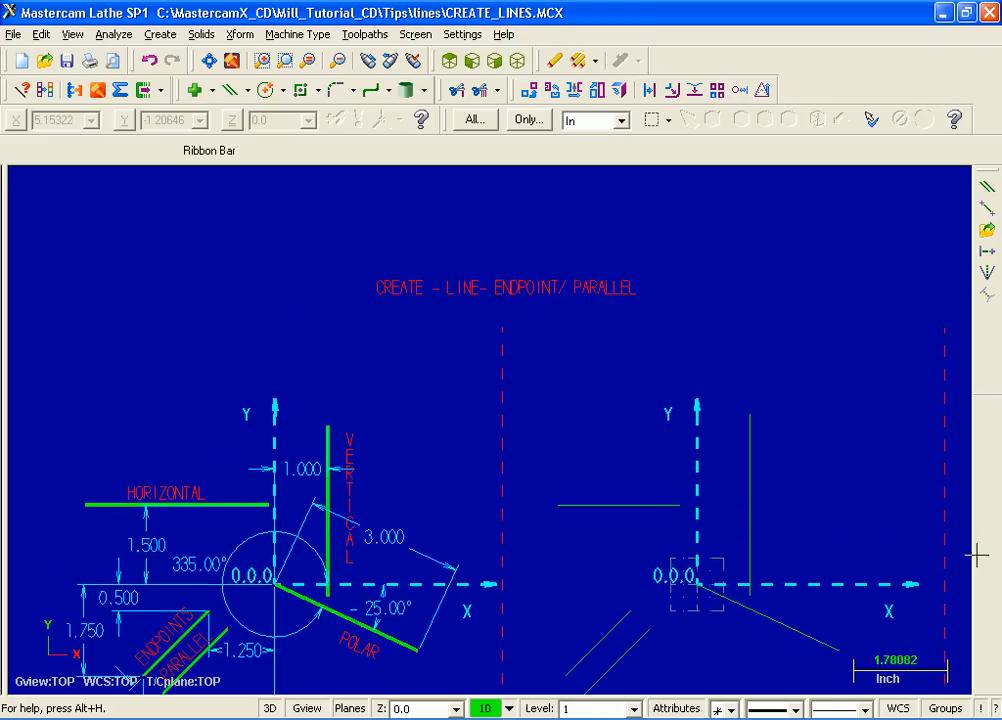
key(Down)
key(Down)
key(Down)
key(Down)
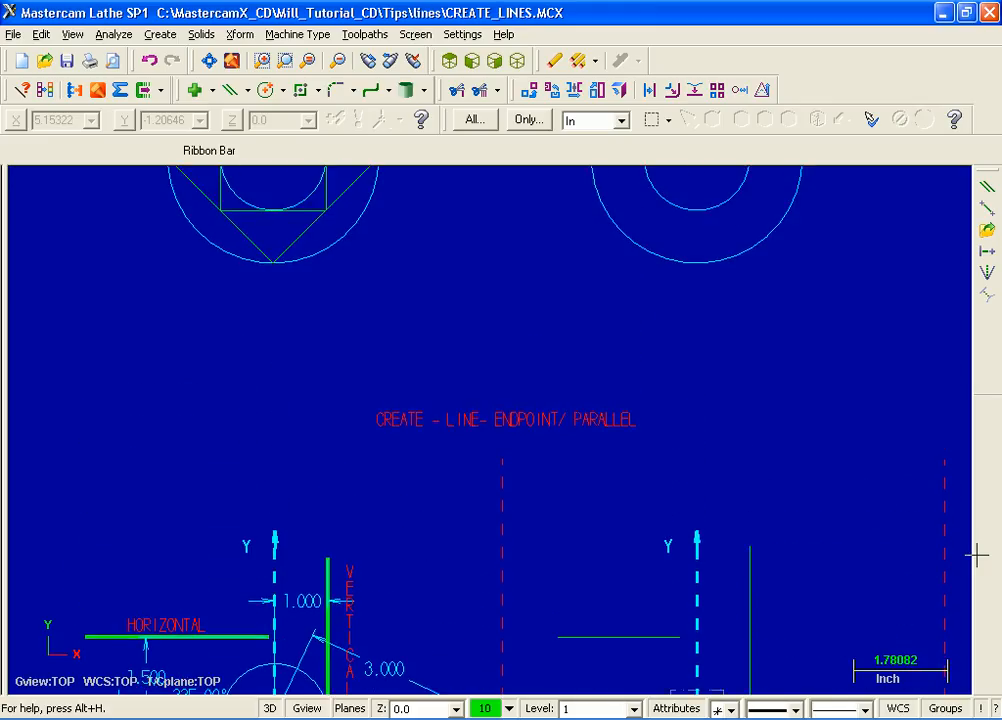
key(Down)
key(Down)
key(Down)
key(Down)
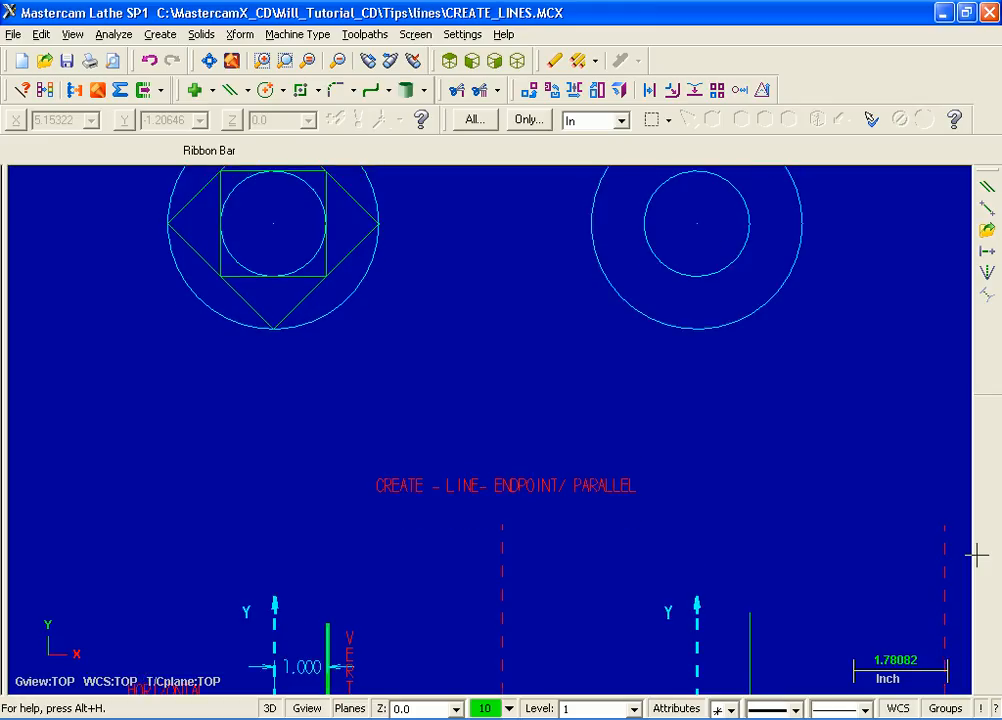
key(Down)
key(Down)
key(Down)
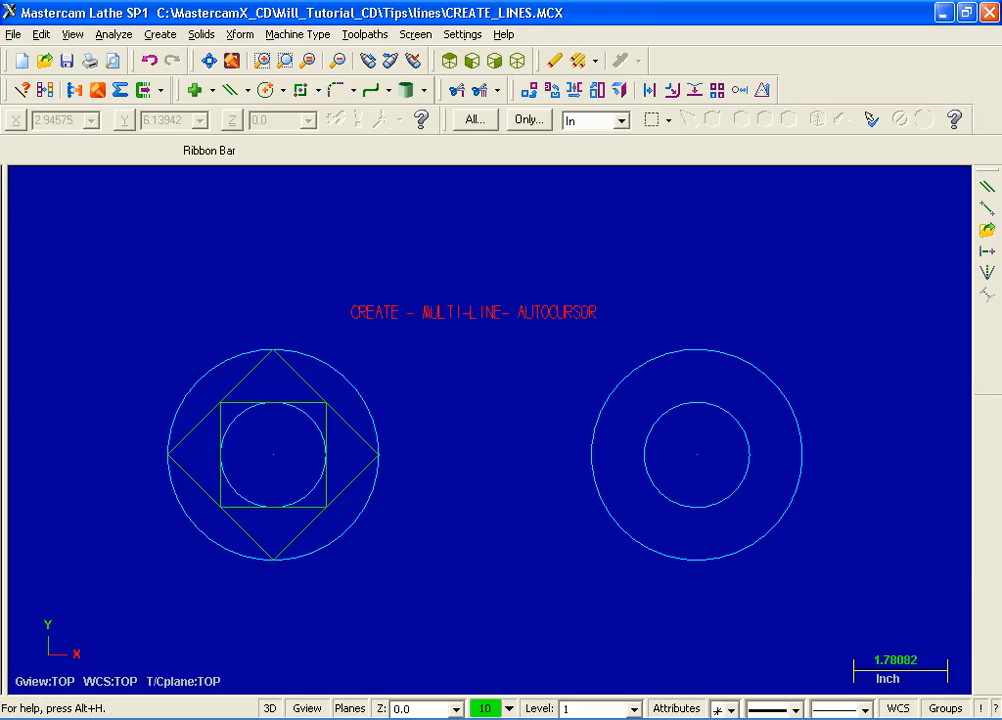
key(Page_Up)
key(Page_Up)
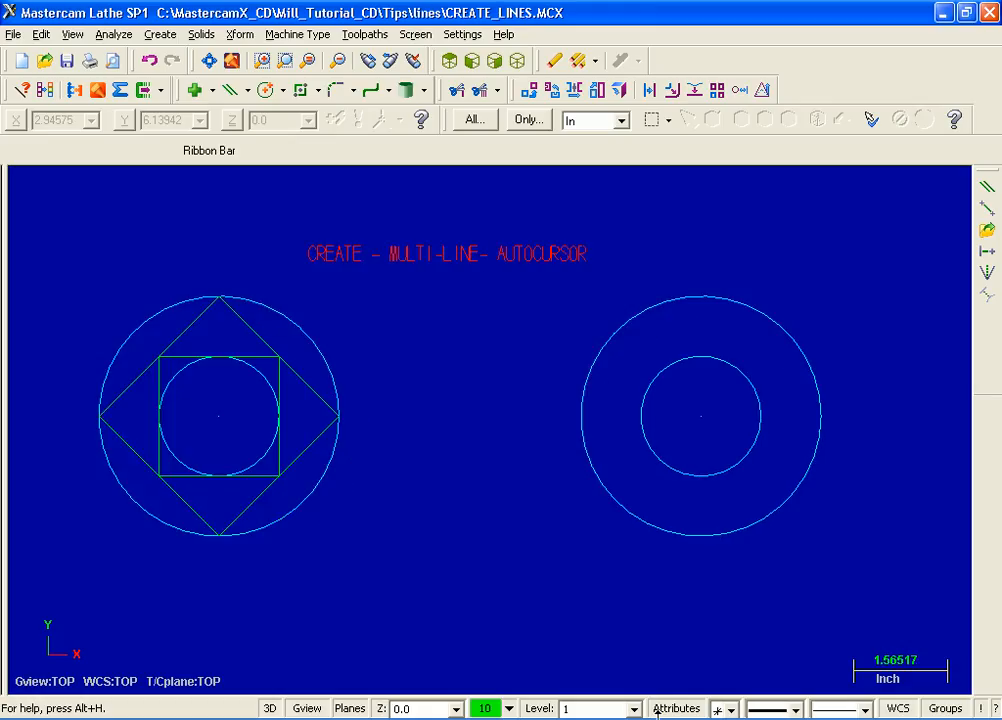
key(Page_Up)
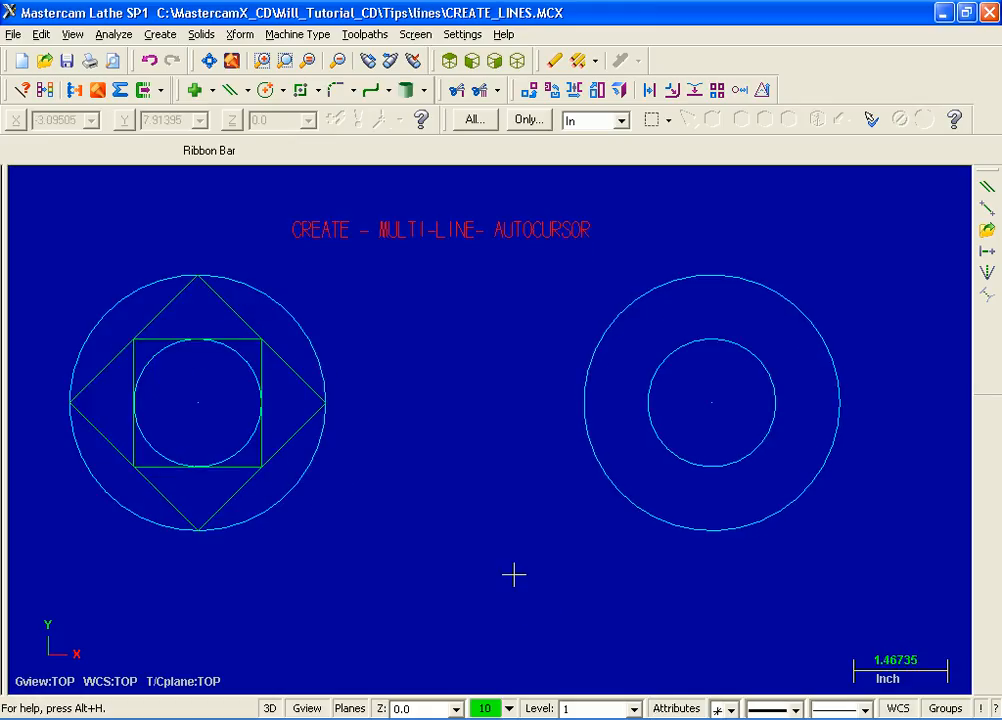
scroll(514, 575, up, 1)
scroll(514, 575, down, 1)
scroll(514, 575, up, 1)
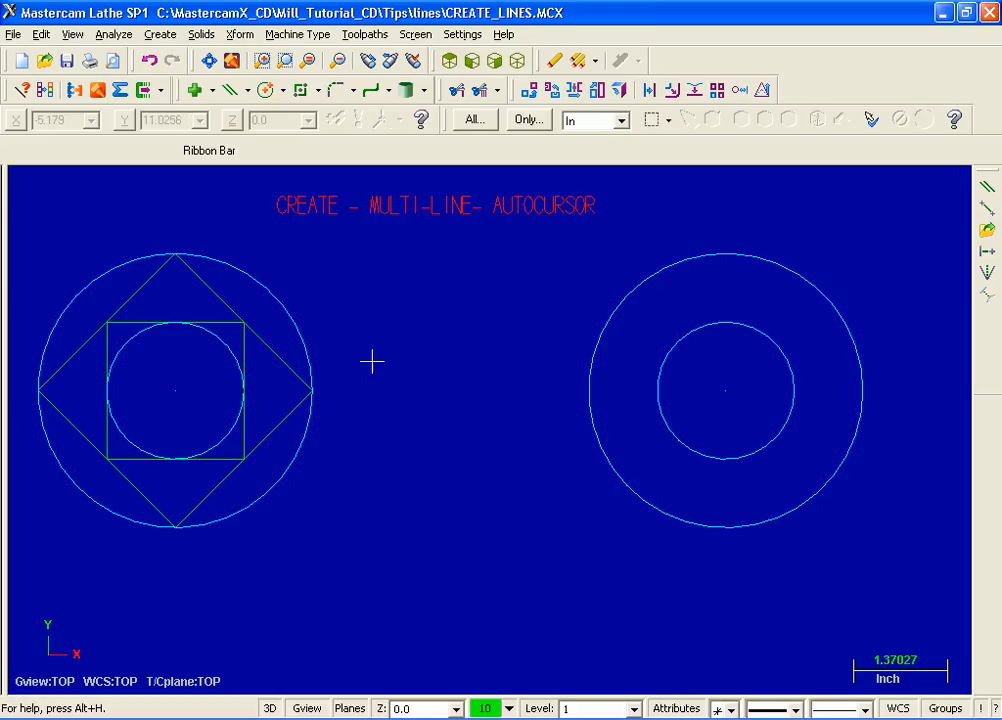
Start creating endpoint lines with Multi-Line mode switched on.
click(250, 90)
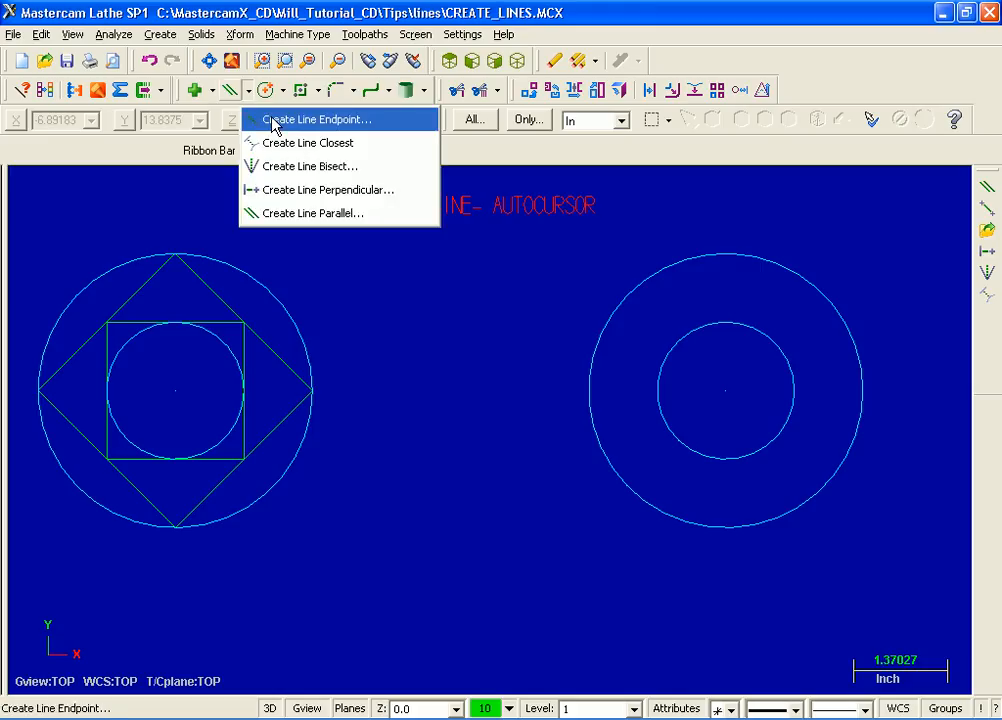
click(378, 124)
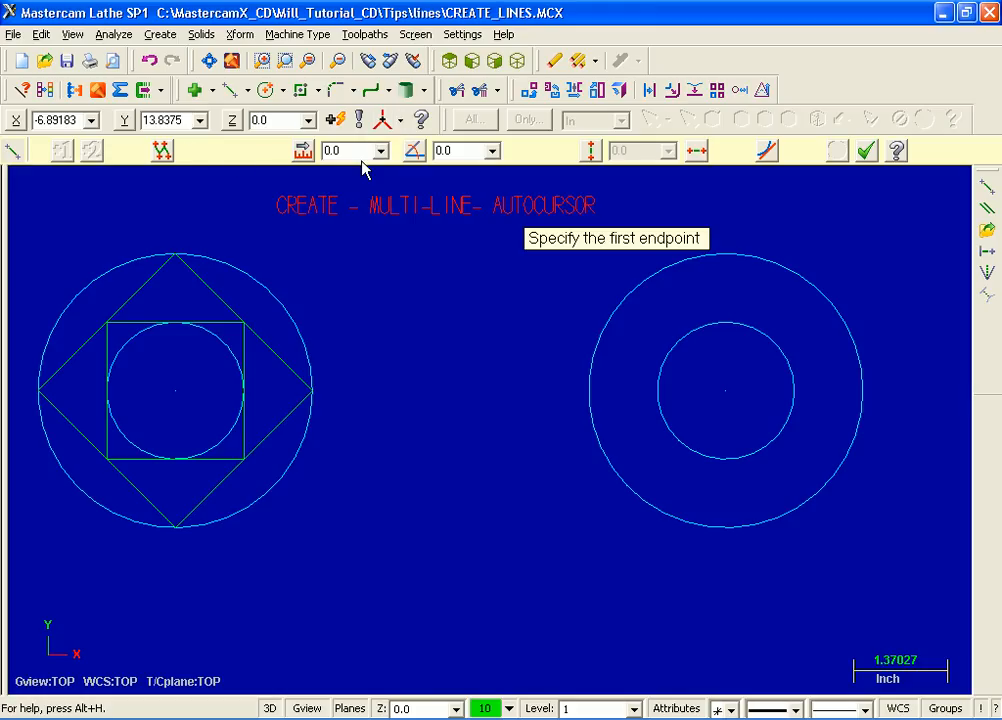
click(162, 154)
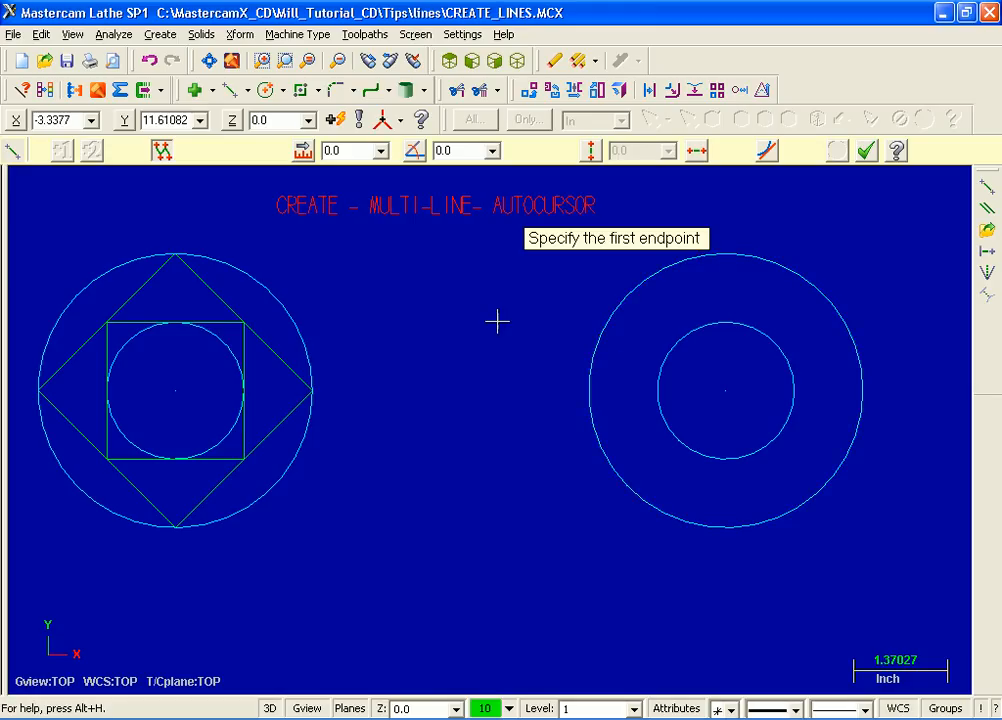
Disable all AutoCursor snap types and enable only Endpoint and Quadrant.
right_click(433, 316)
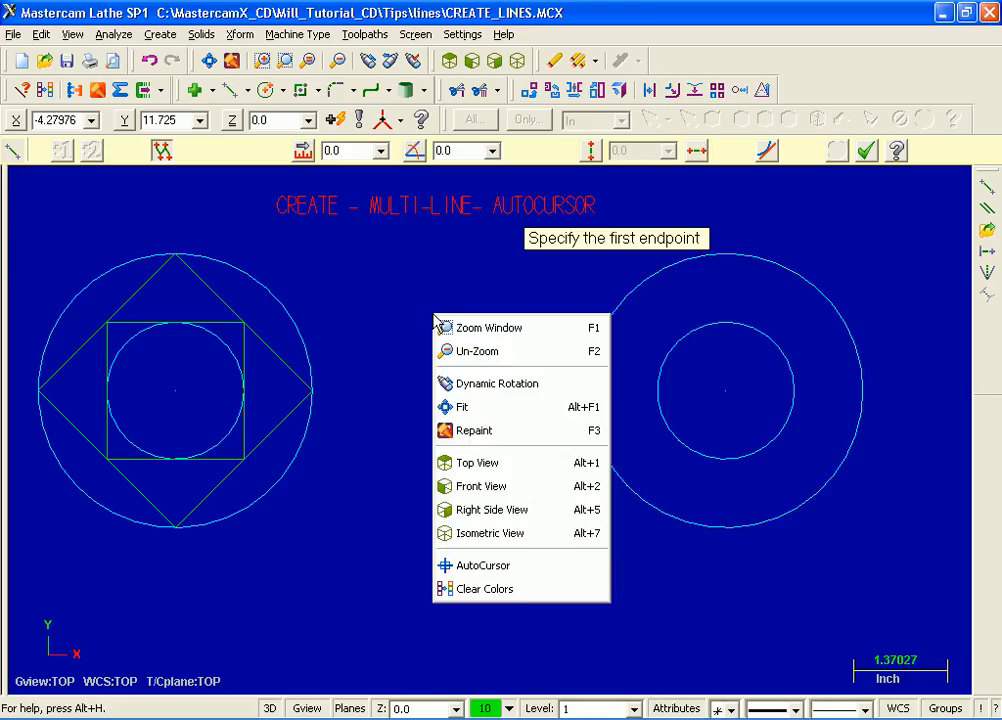
click(535, 566)
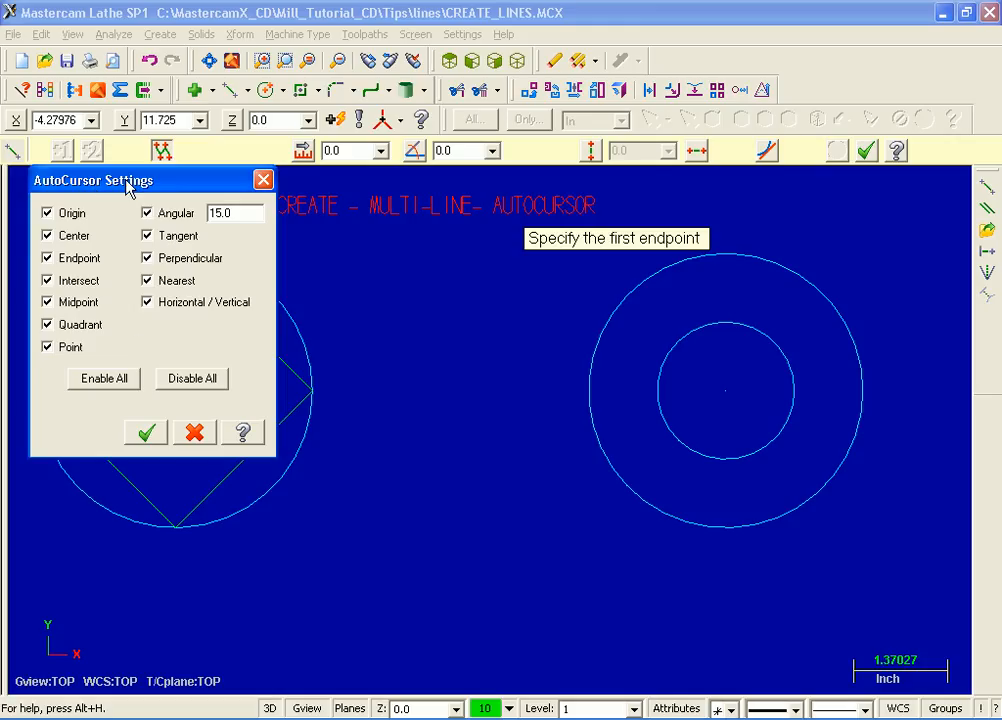
click(193, 378)
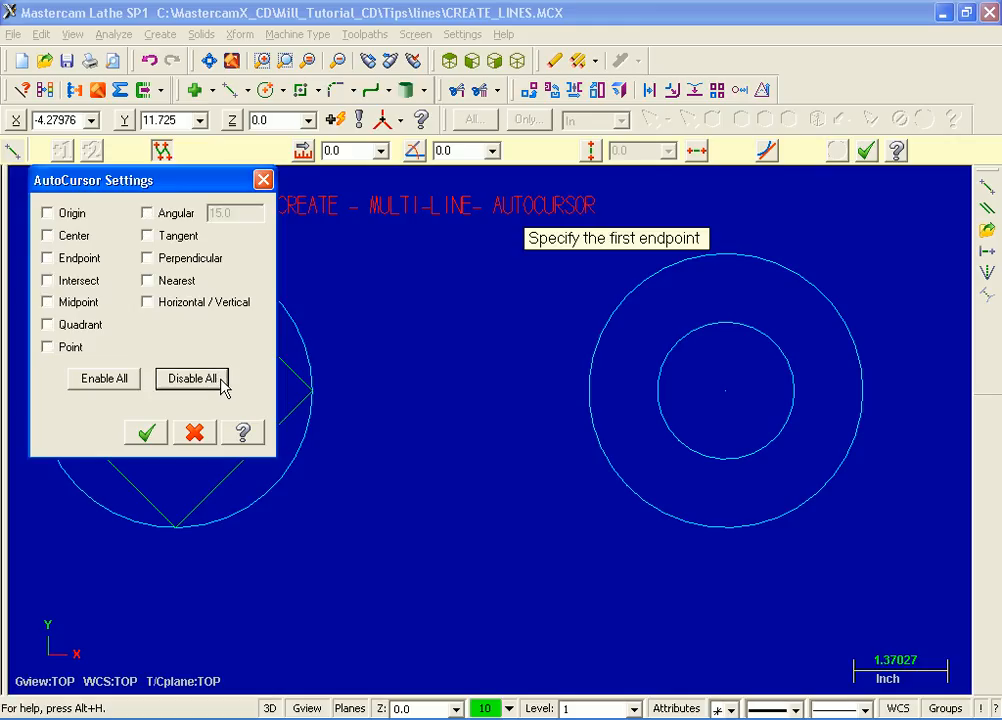
click(147, 433)
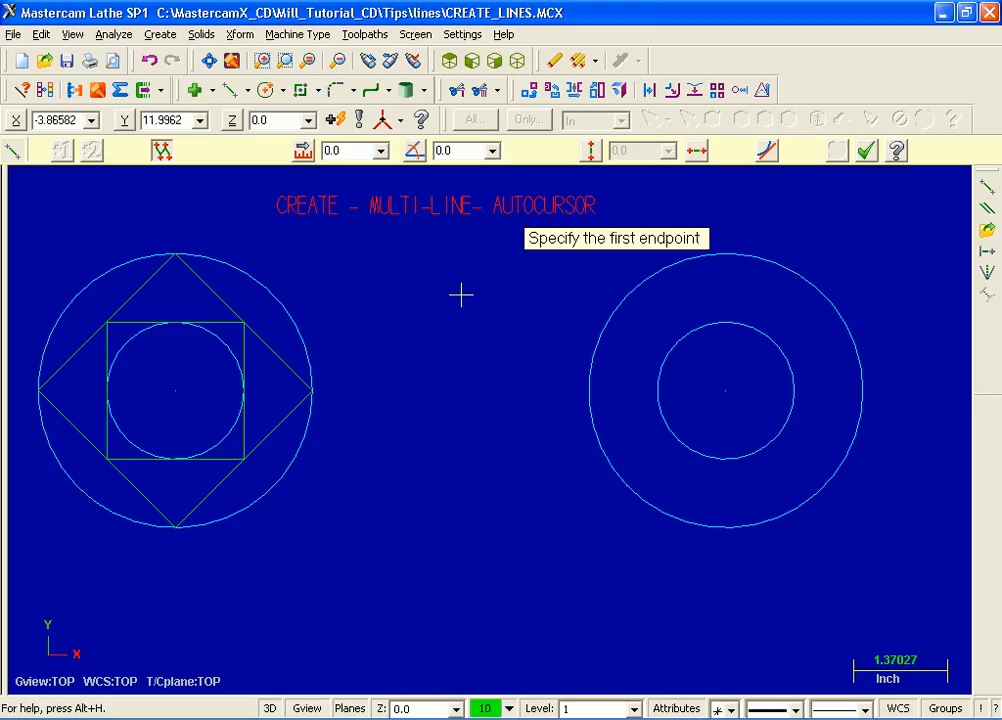
right_click(430, 281)
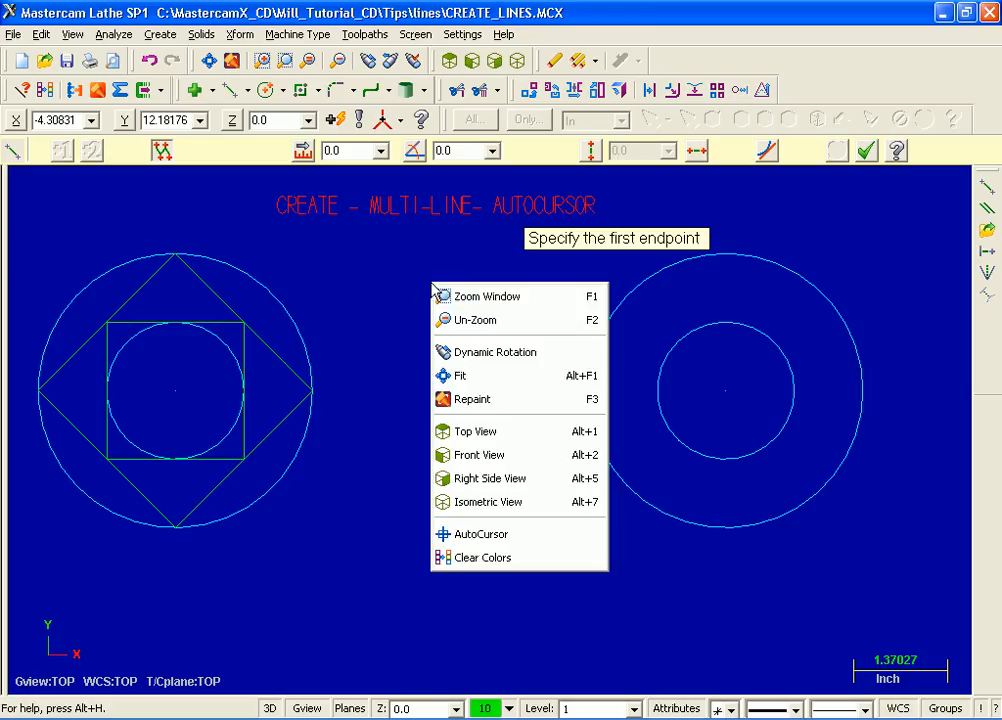
click(535, 544)
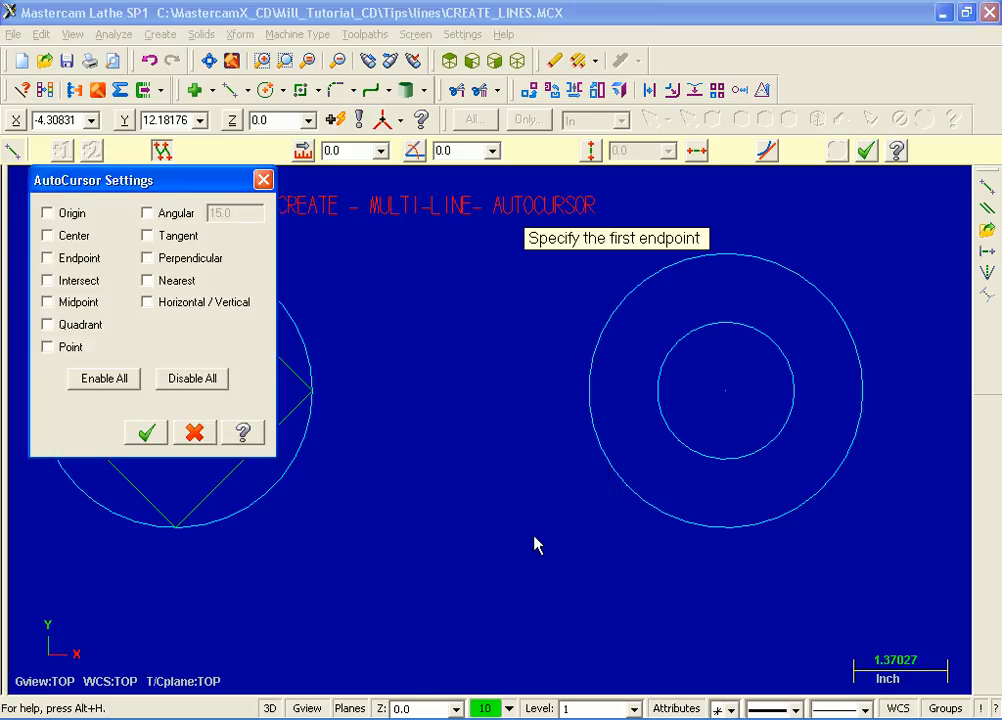
click(48, 260)
click(48, 326)
click(153, 436)
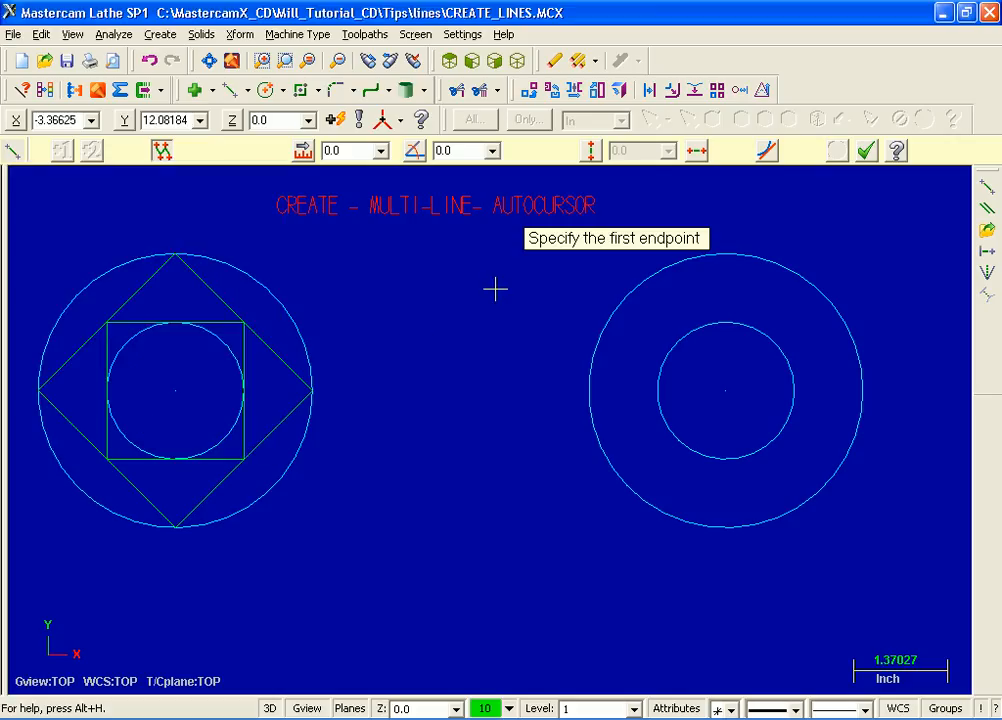
Draw three connected lines through the empty outer circle's top, left, bottom and right quadrant points.
click(726, 253)
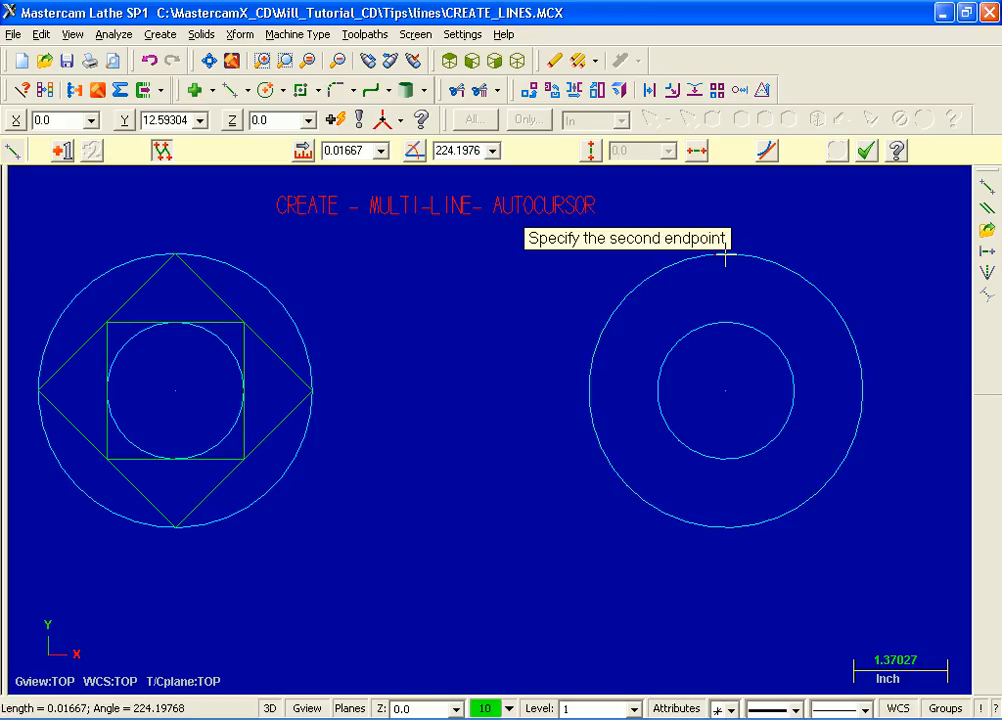
click(590, 391)
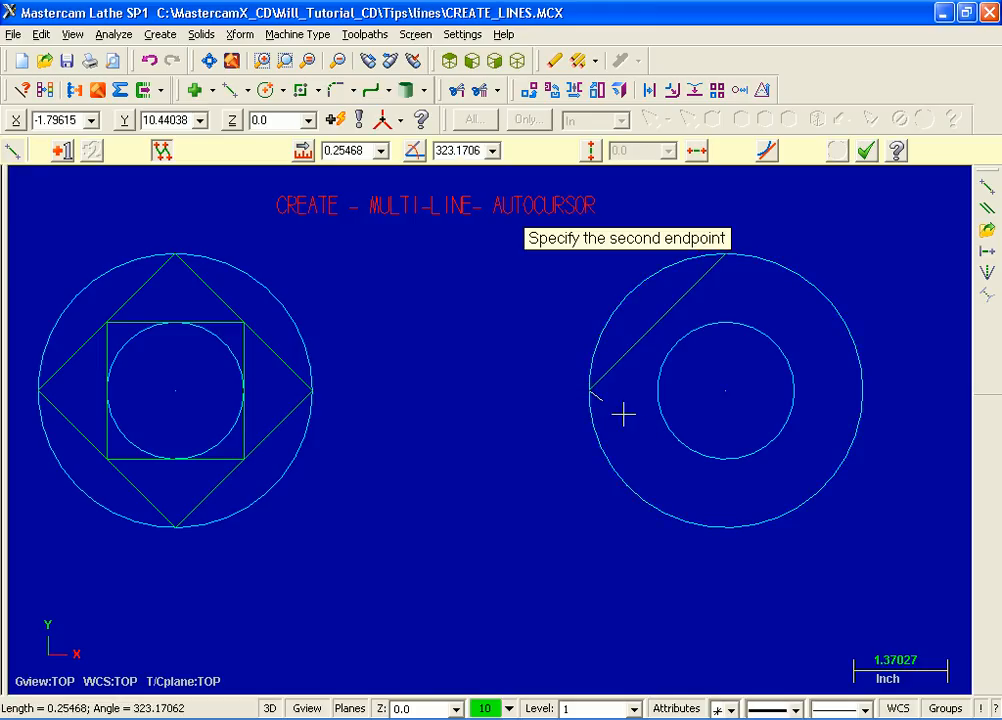
click(728, 527)
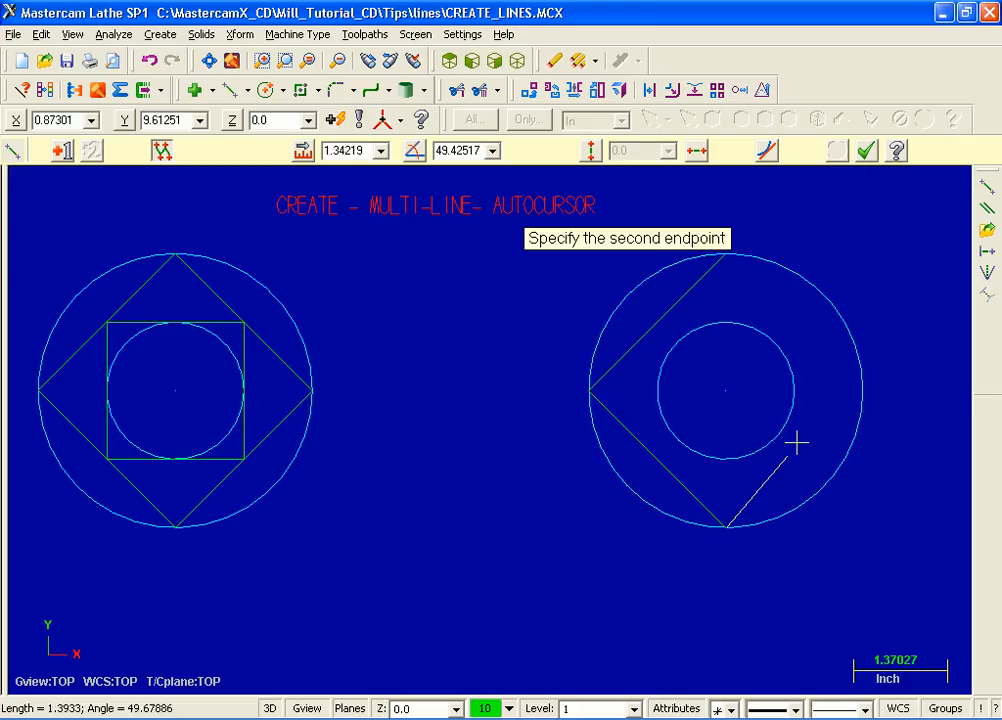
click(866, 389)
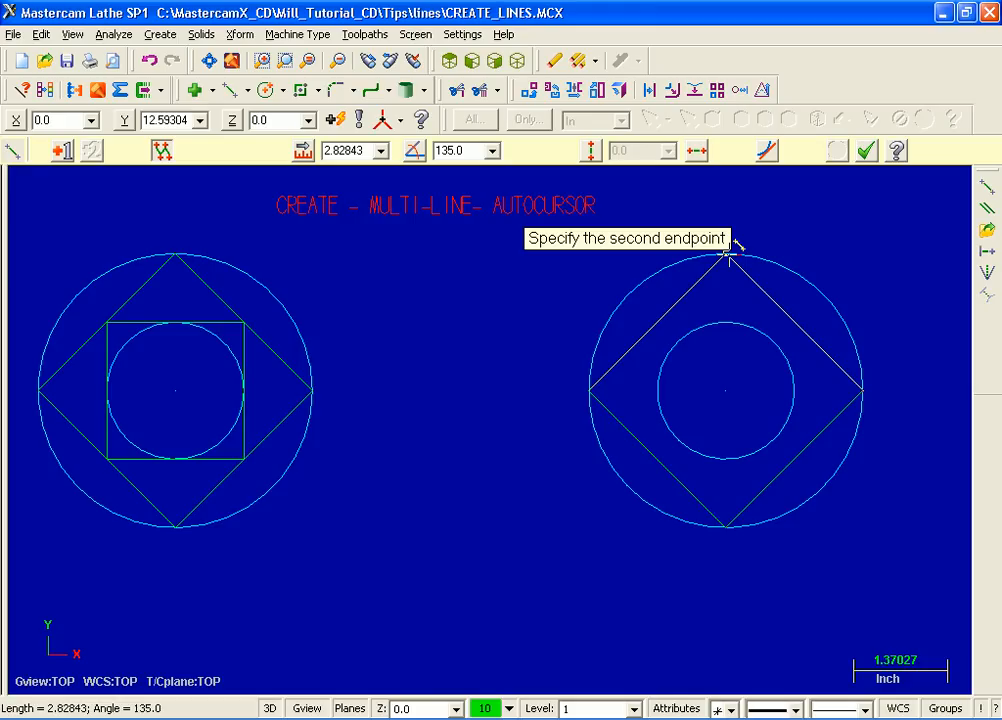
Close the diamond at the outer circle's top point using the Quadrant snap override, and finish creating lines.
click(403, 121)
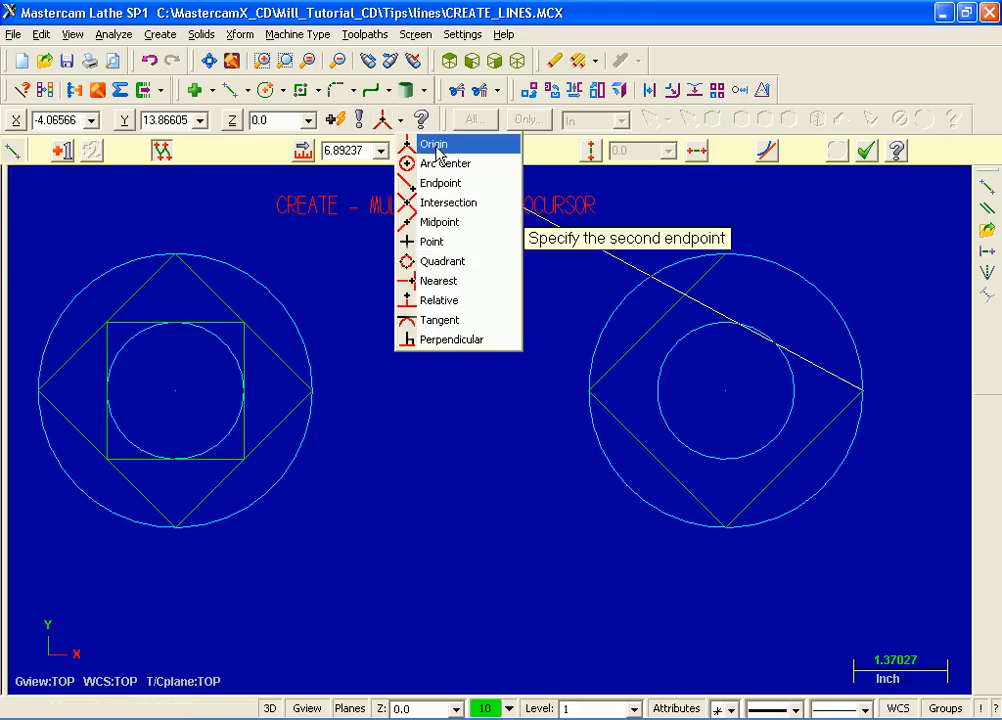
click(442, 261)
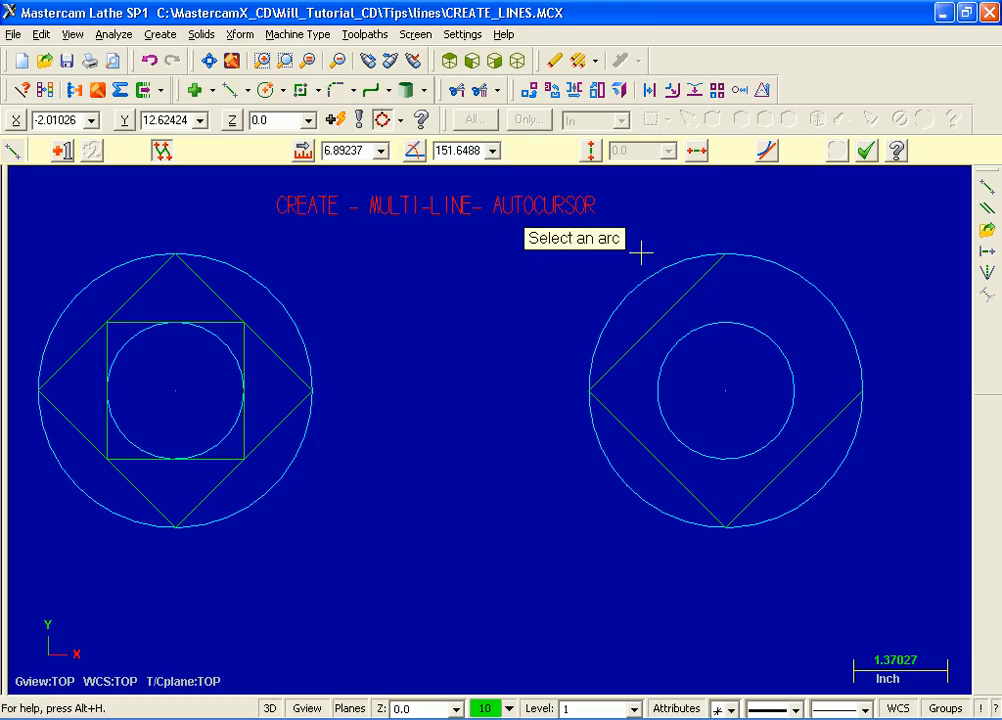
click(686, 254)
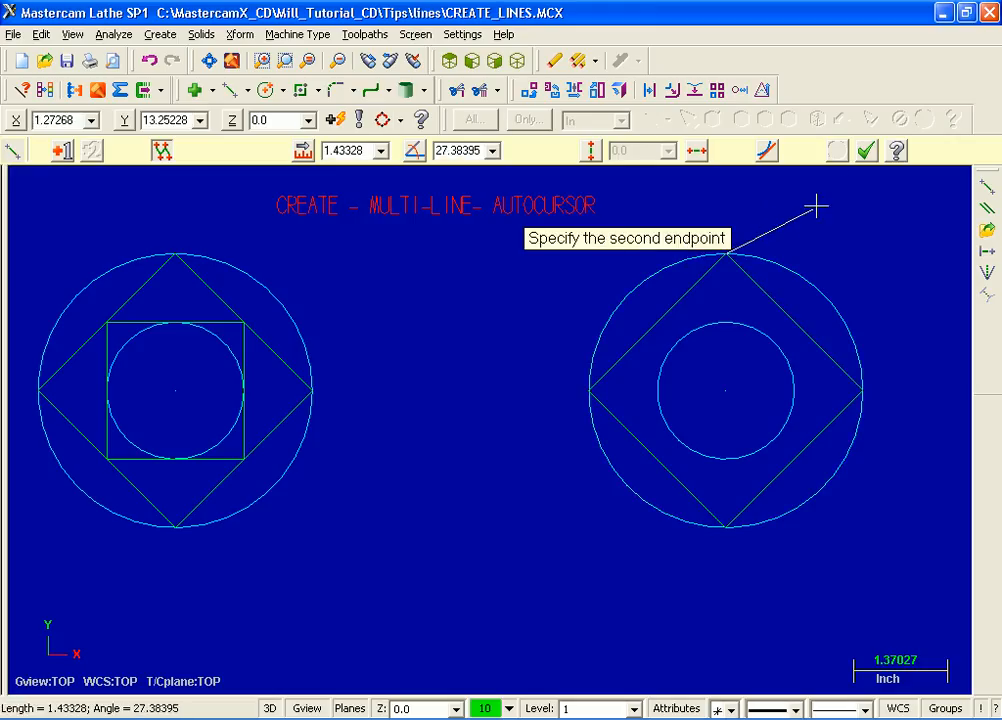
click(866, 151)
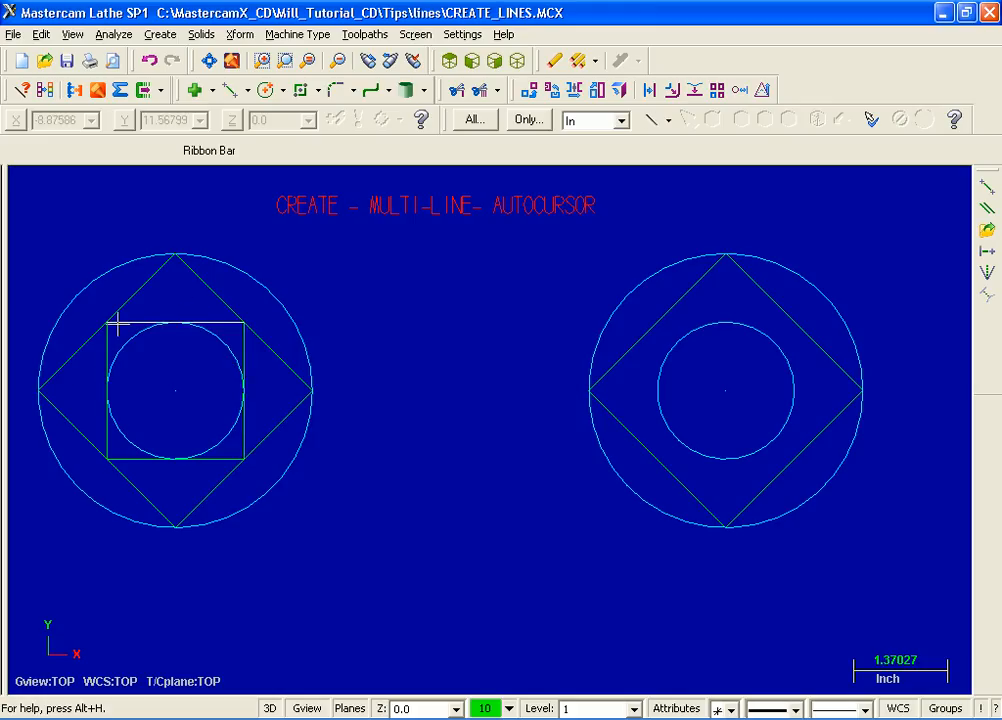
Start creating endpoint lines in Multi-Line mode and enable all AutoCursor snap types.
click(230, 95)
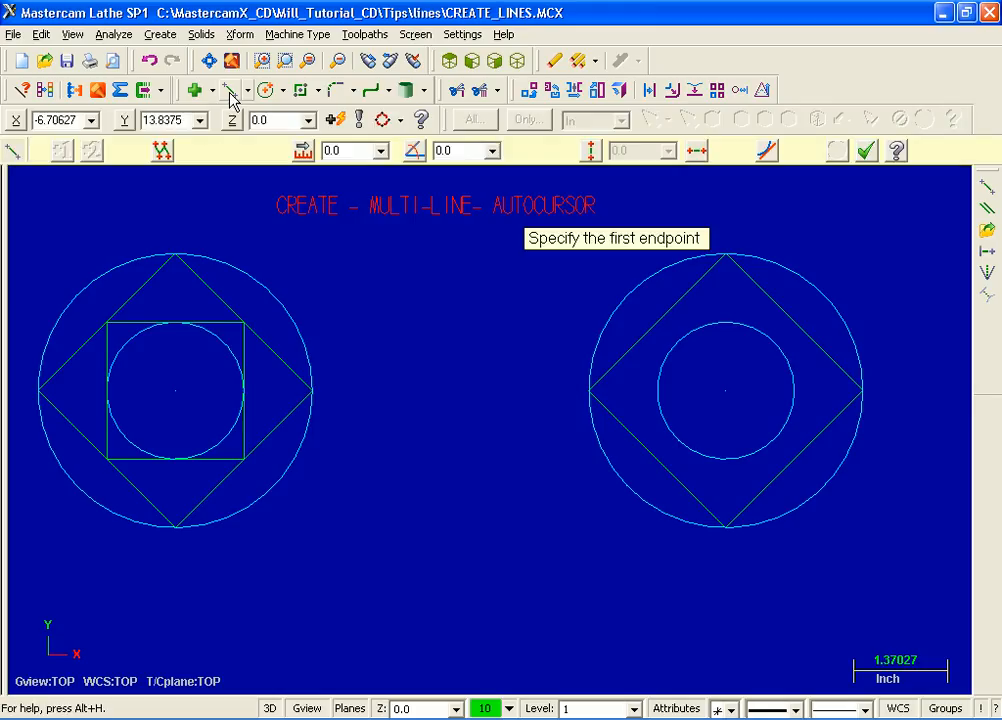
click(162, 150)
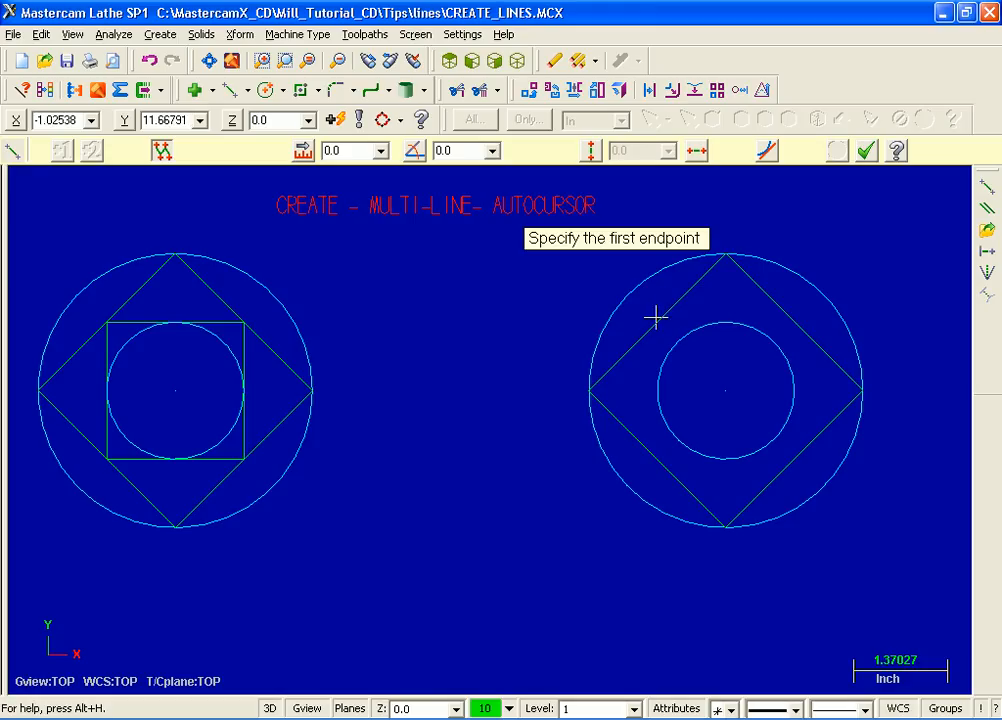
right_click(395, 255)
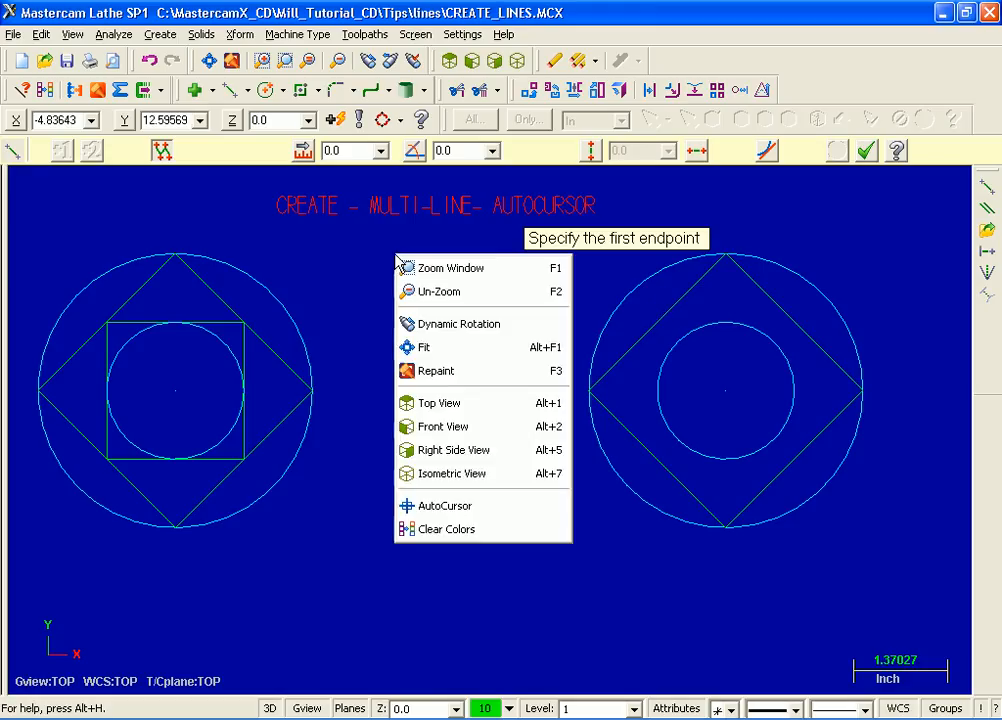
click(503, 519)
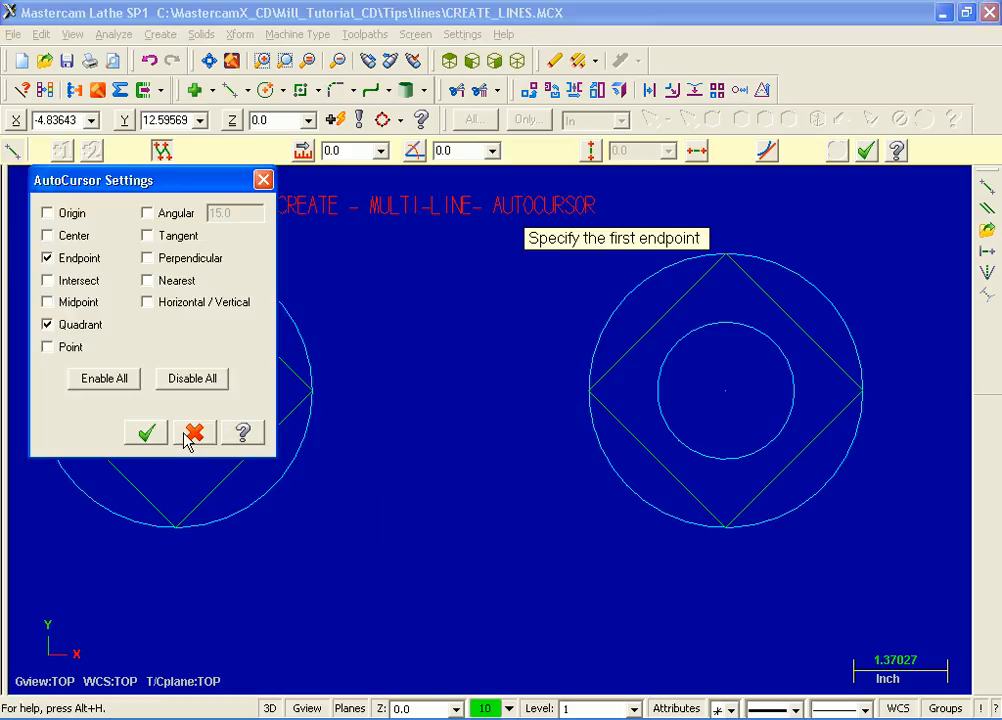
click(116, 384)
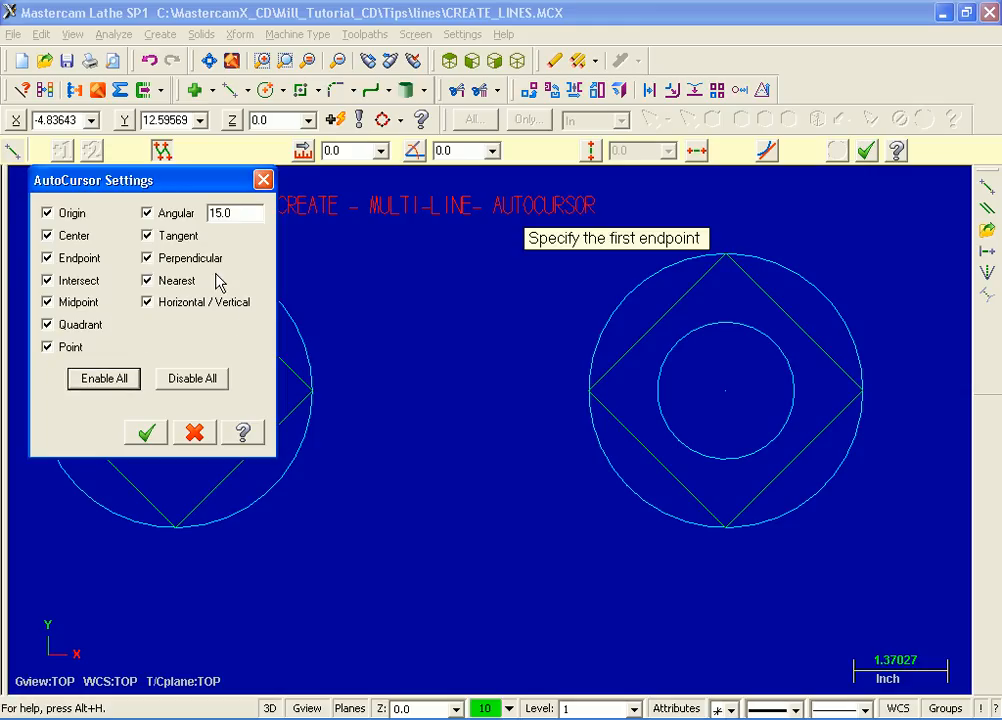
click(148, 434)
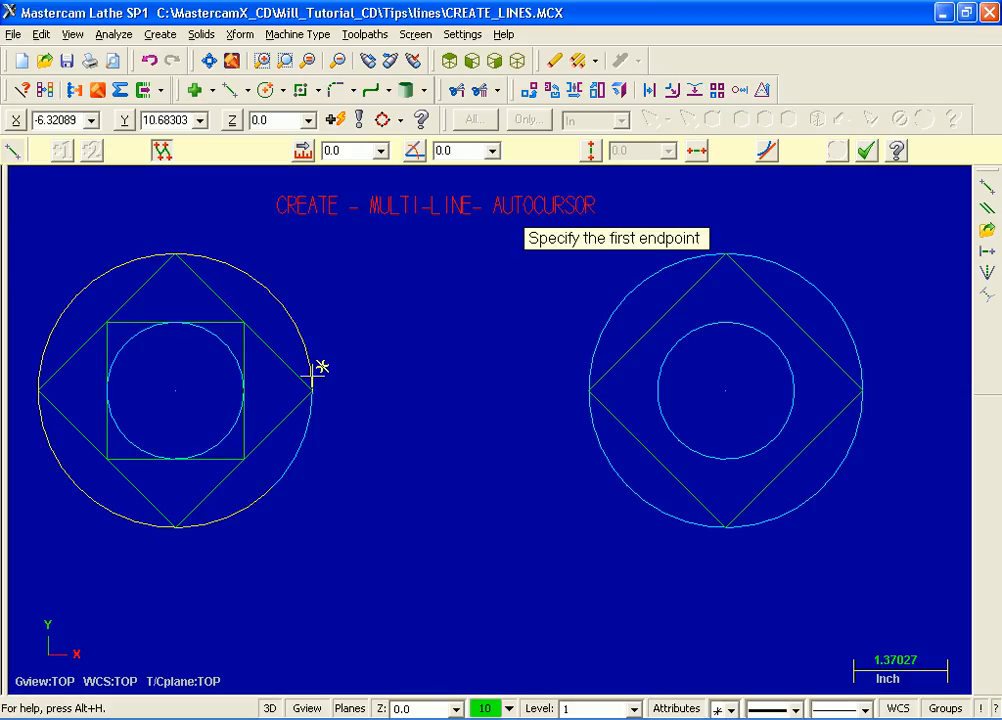
Draw a closed square with 2.0 inch sides around the right-hand inner circle, with its corners on the diamond's side midpoints.
click(657, 320)
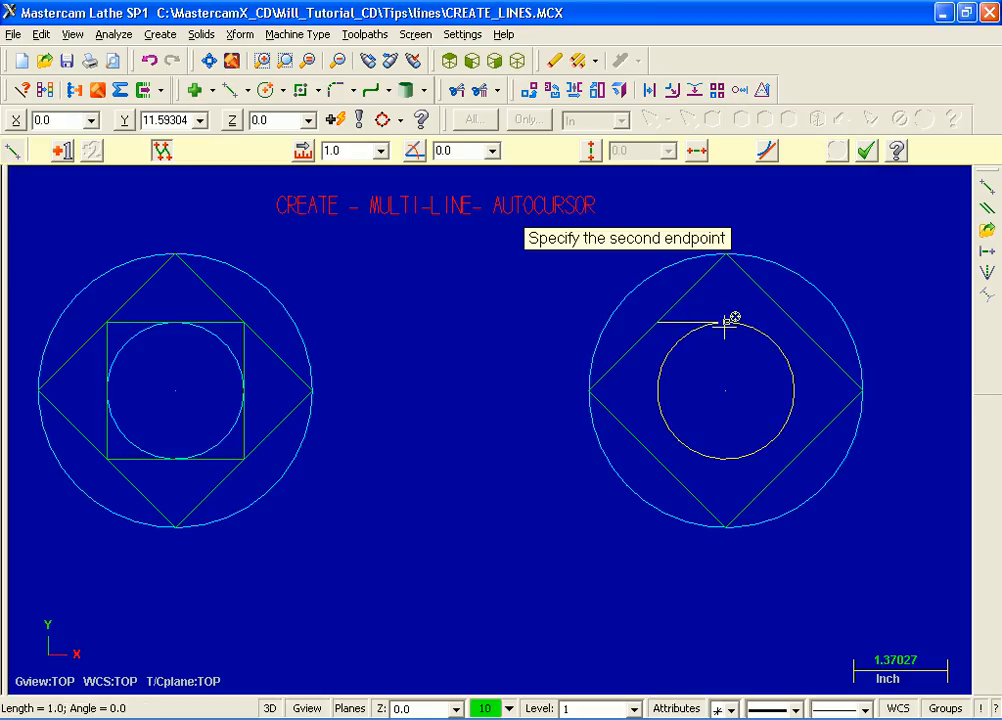
click(795, 322)
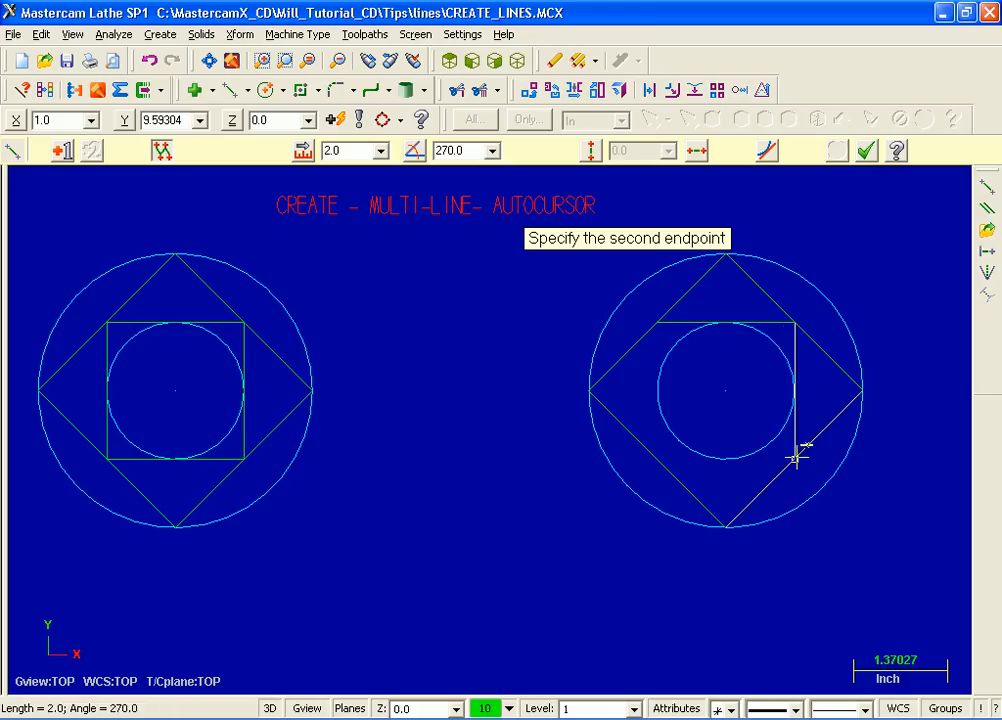
click(795, 458)
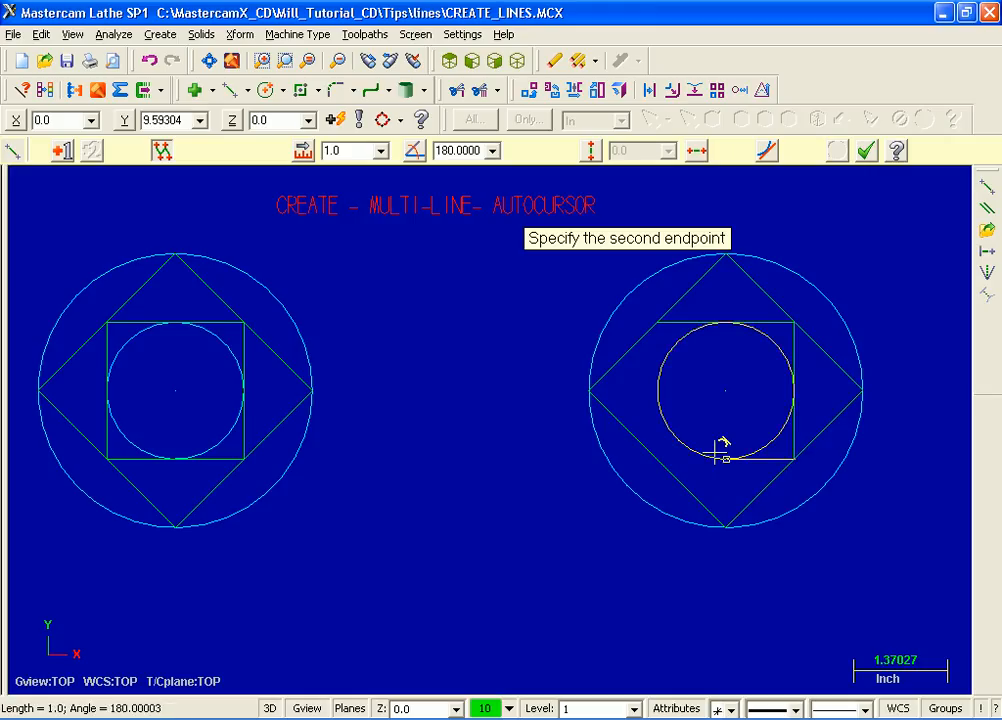
click(657, 459)
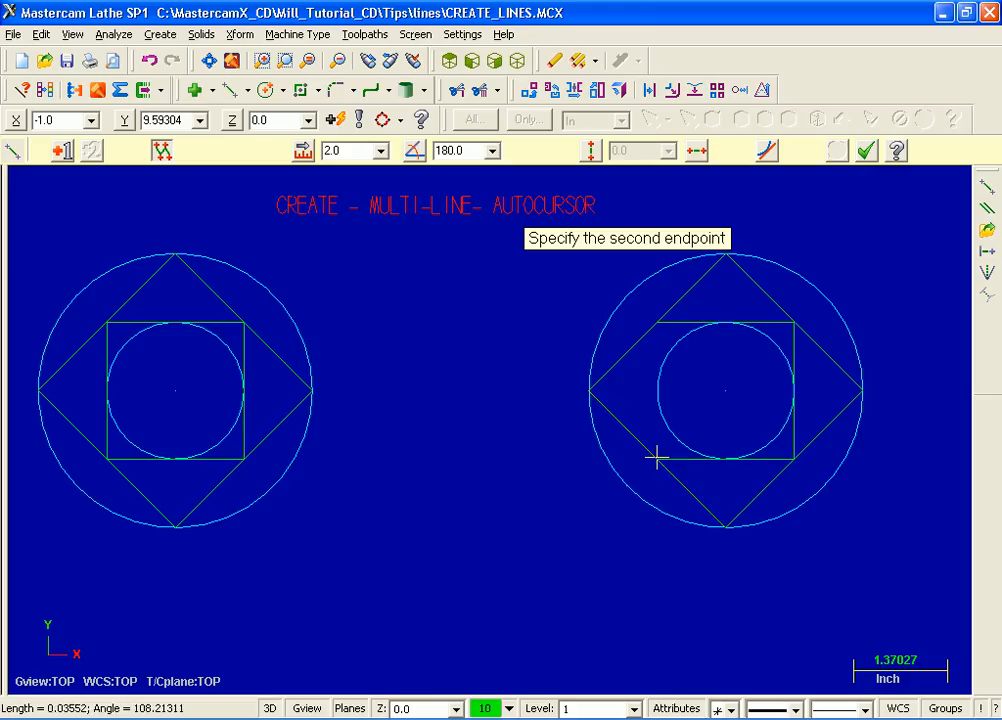
click(657, 322)
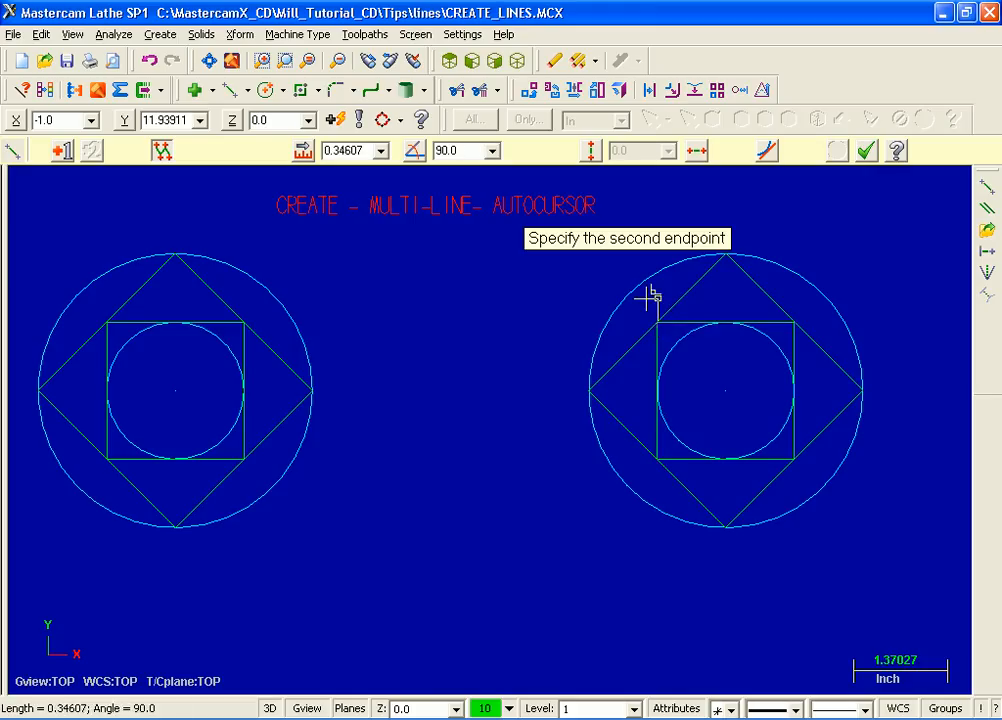
click(867, 152)
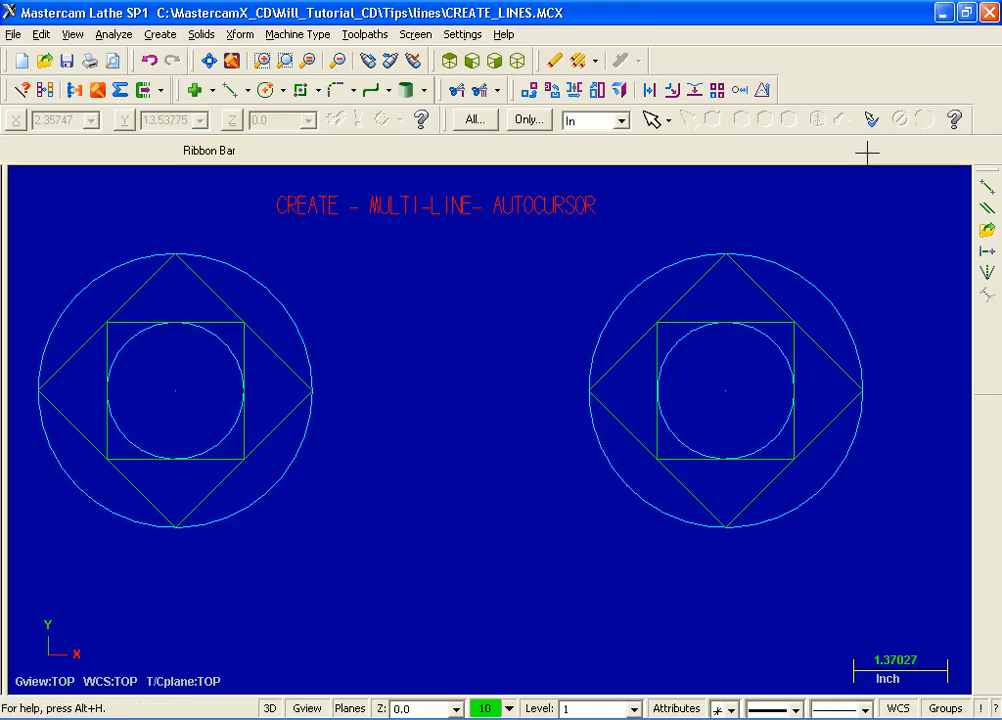
Create the closest line between the left-hand drawing's inner circle and the right-hand drawing's outer circle.
click(250, 91)
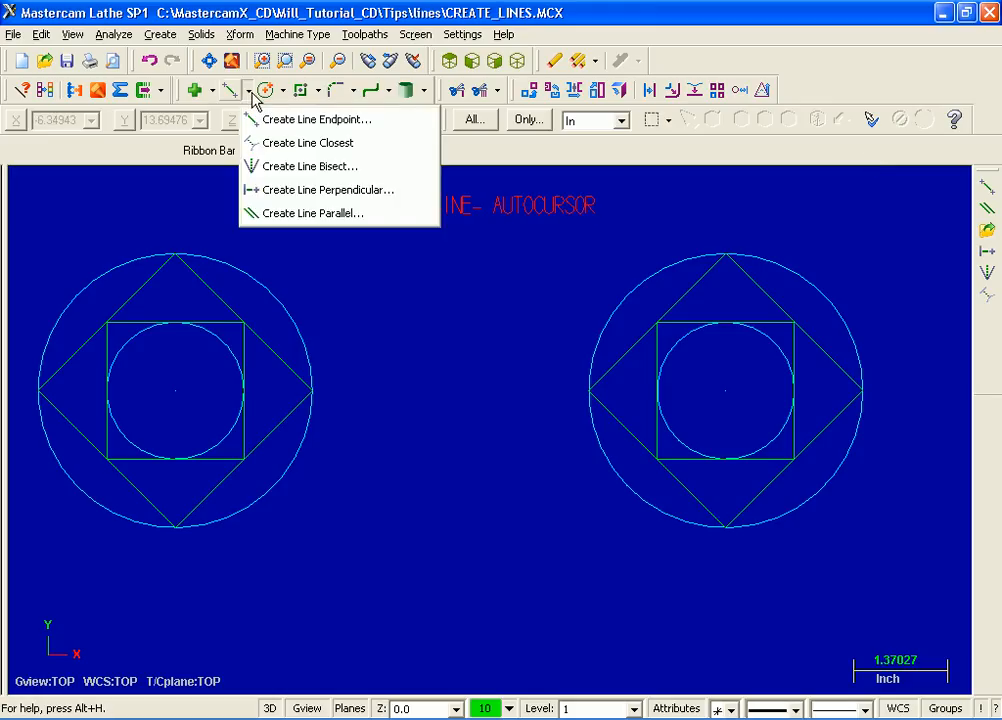
click(377, 147)
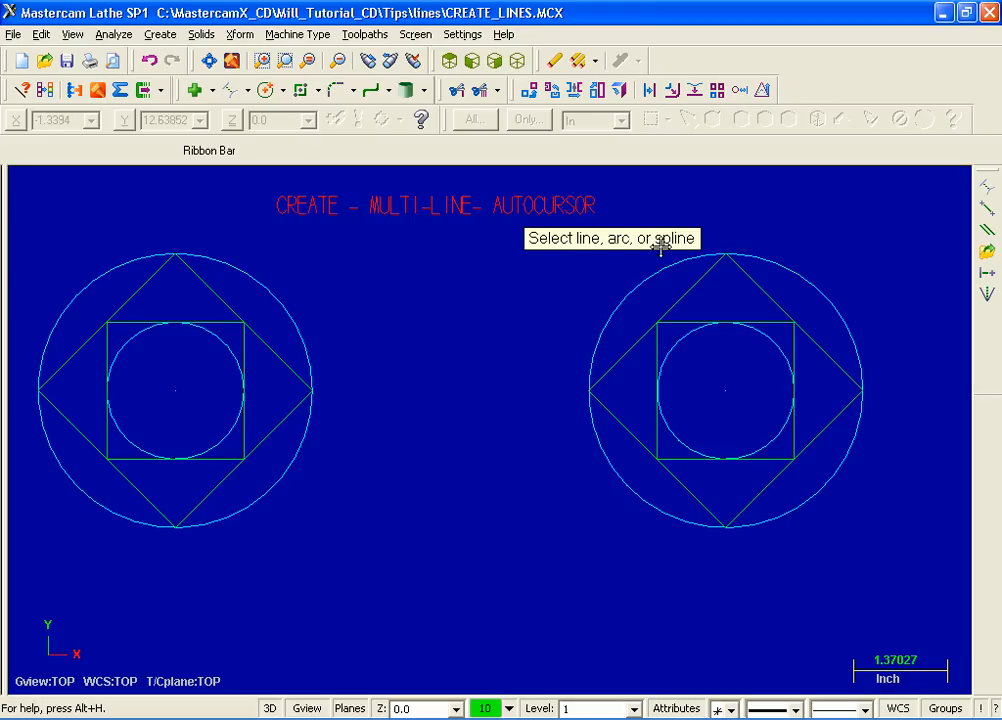
click(226, 340)
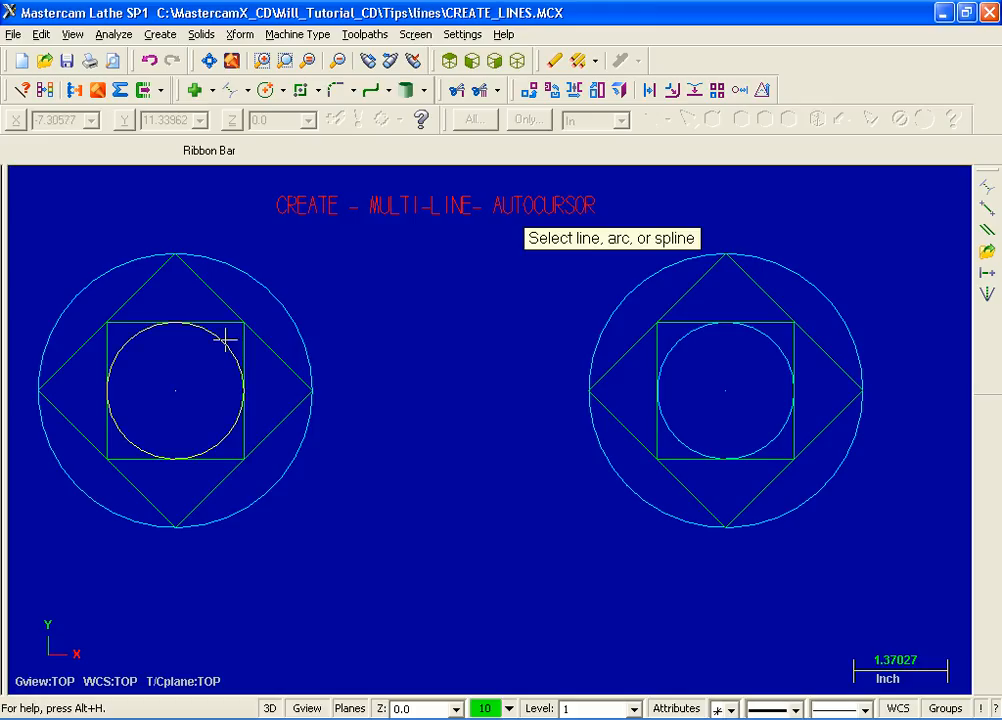
click(604, 320)
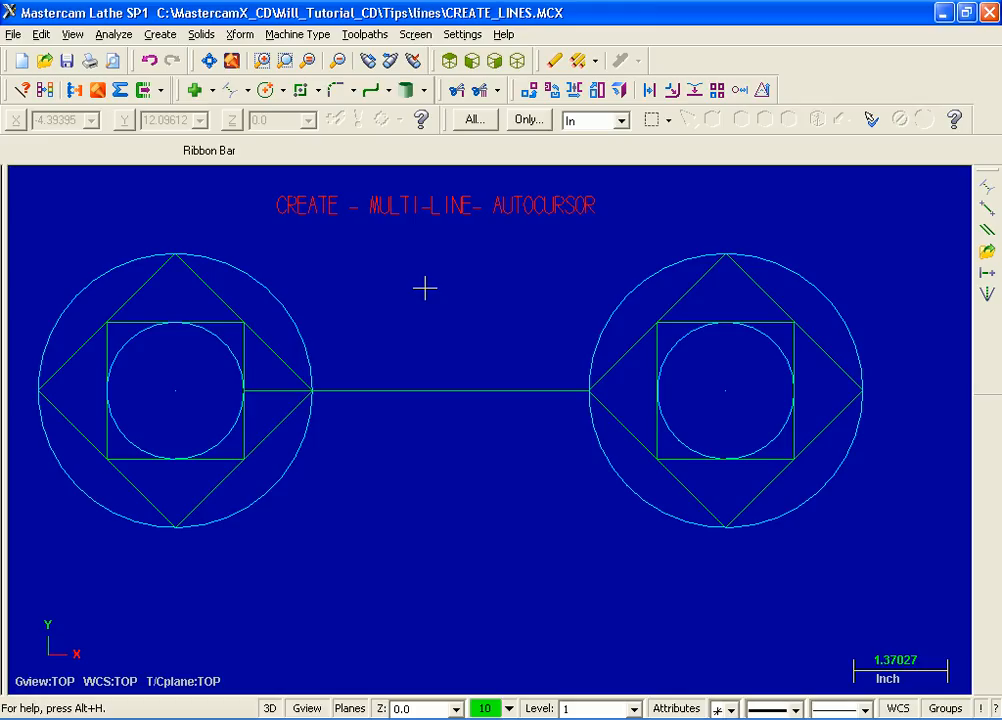
Bisect the left-hand diamond's two left sides with a 1.0 long line, keeping the solution that points toward the inner circle.
click(248, 91)
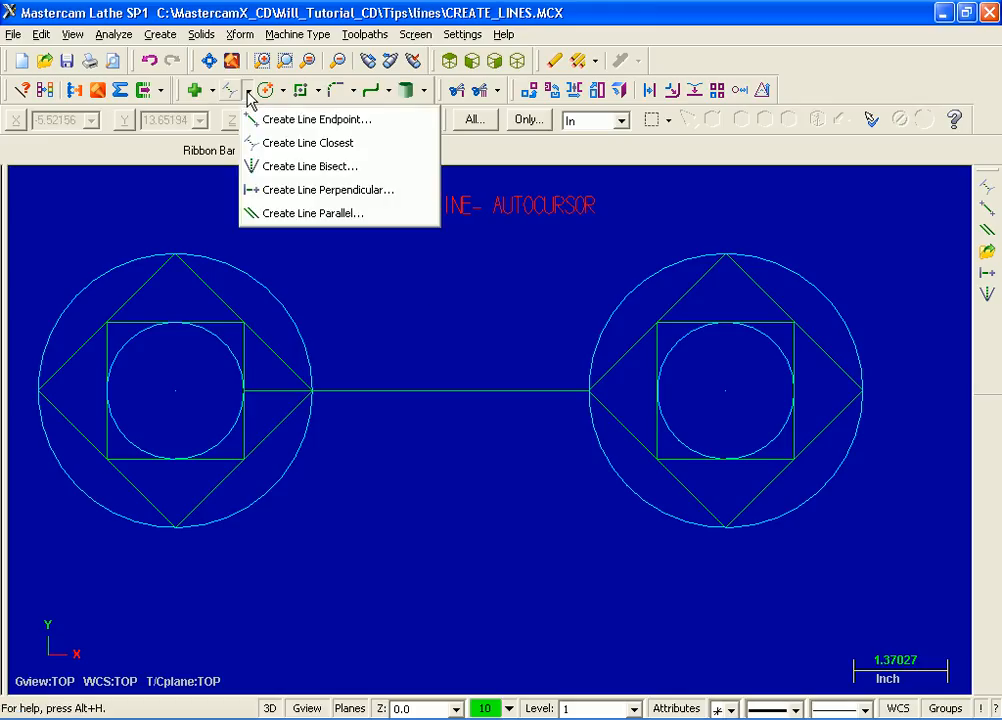
click(377, 168)
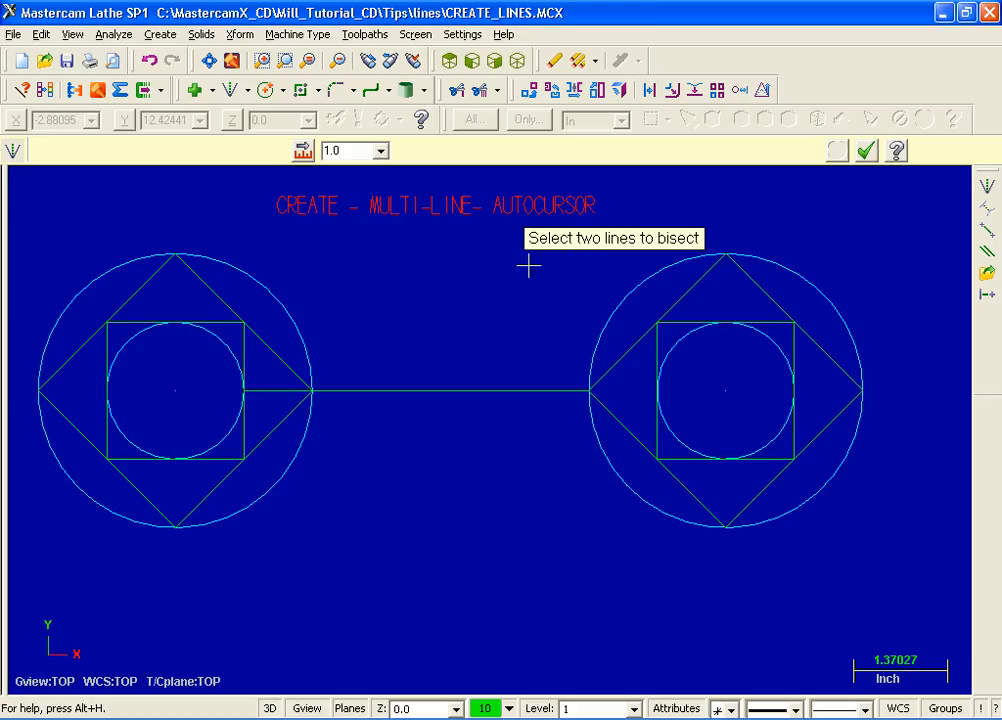
click(82, 433)
click(78, 364)
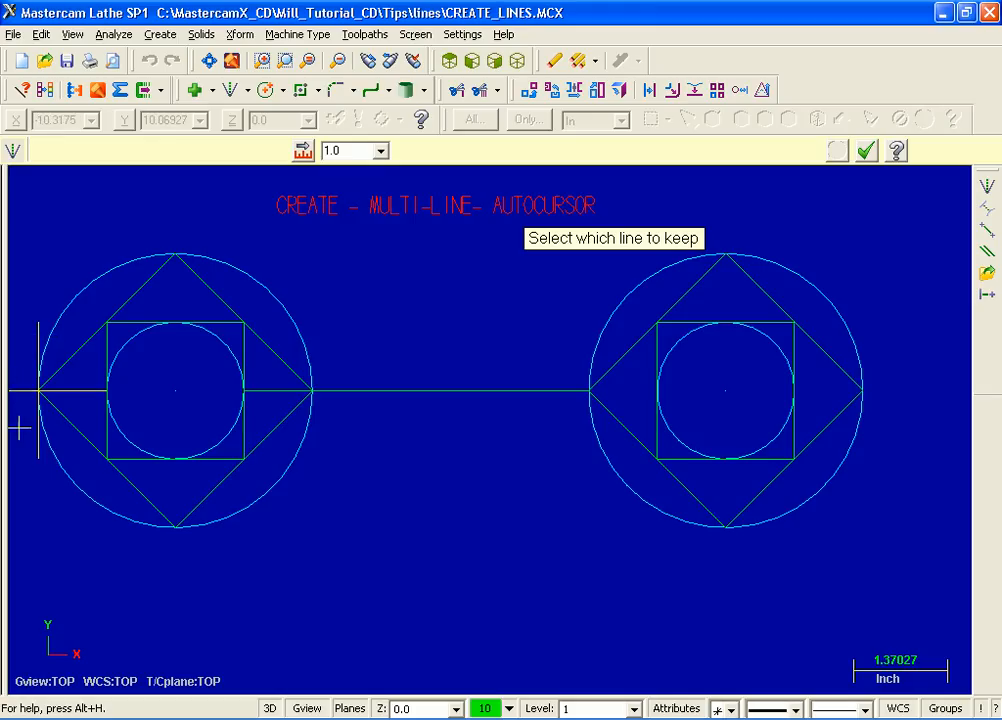
click(92, 390)
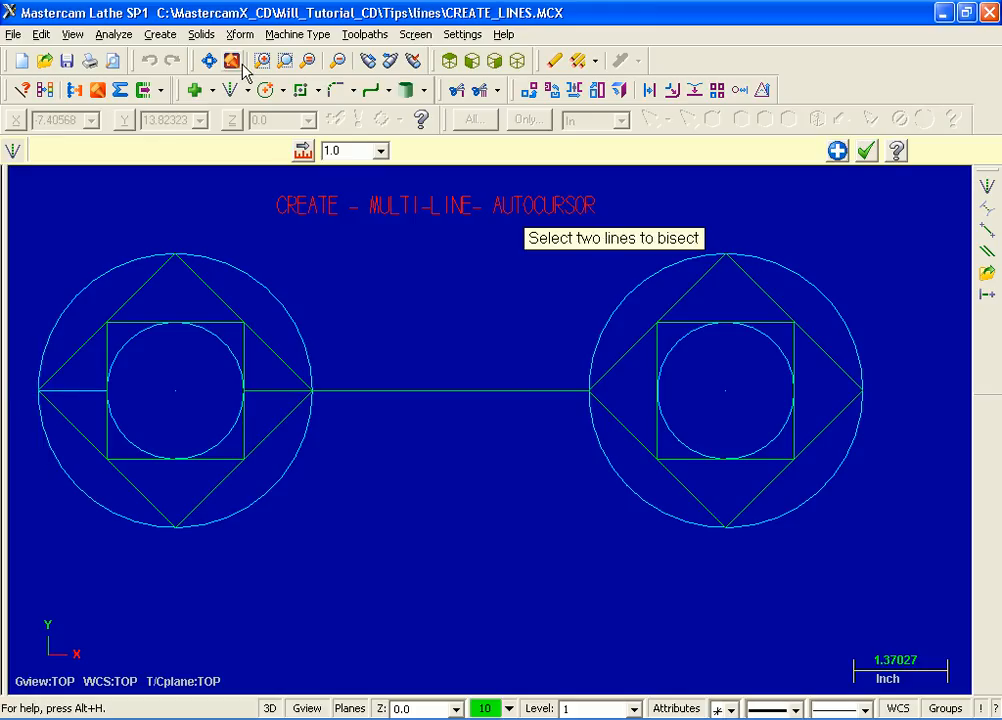
click(868, 152)
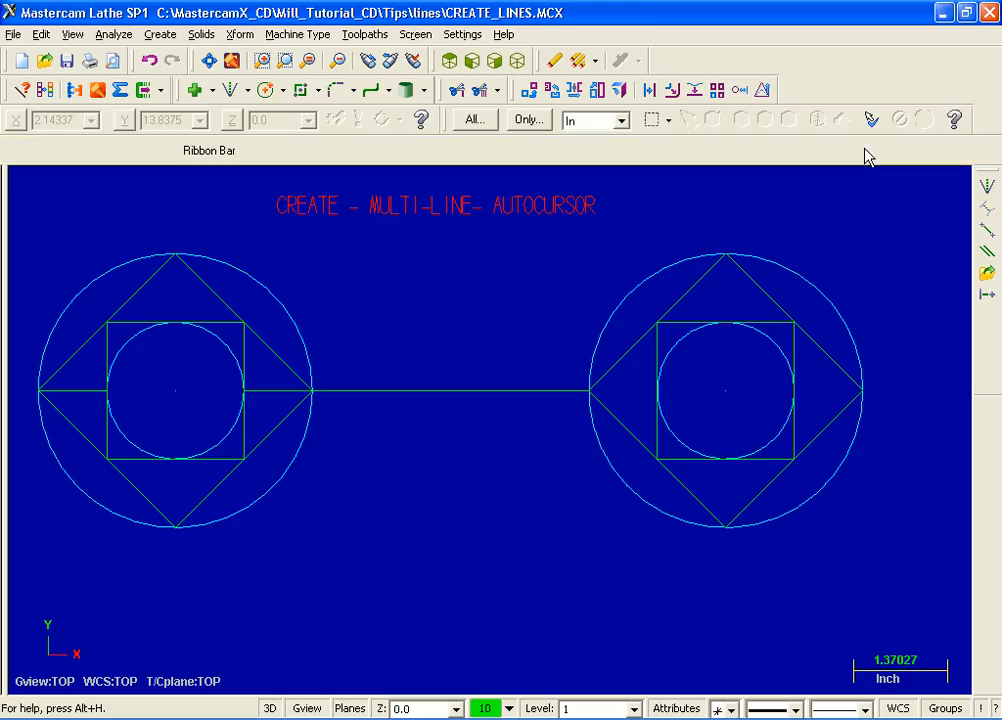
Create a 1.0 long line perpendicular to the left-hand diamond's lower-right side at its bottom vertex, keeping the half outside the circle.
click(248, 90)
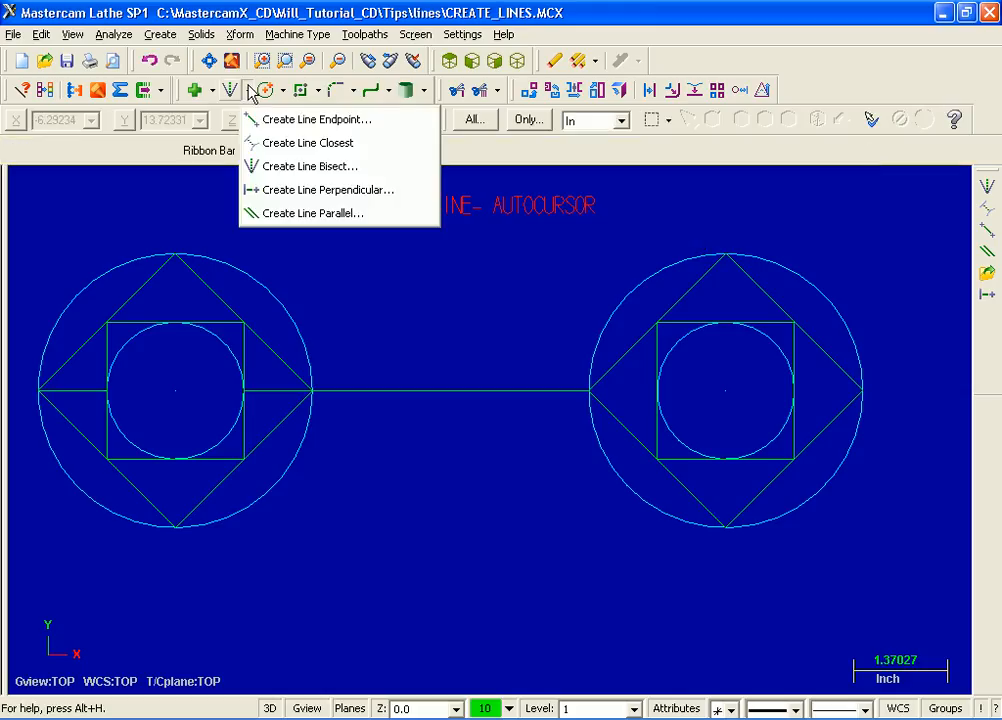
click(392, 200)
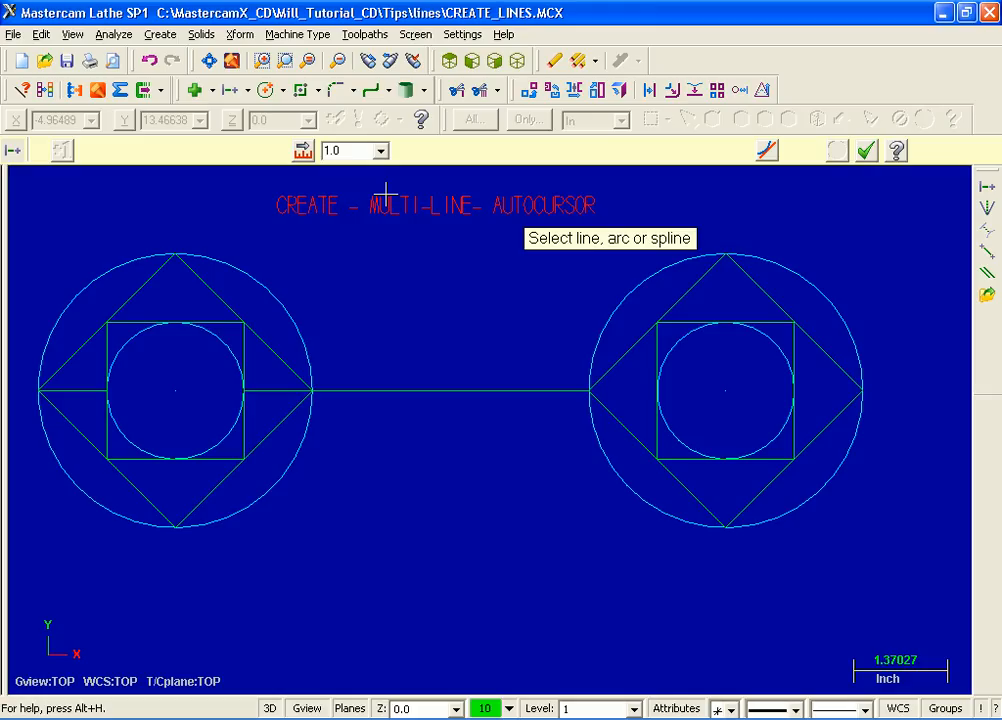
click(291, 420)
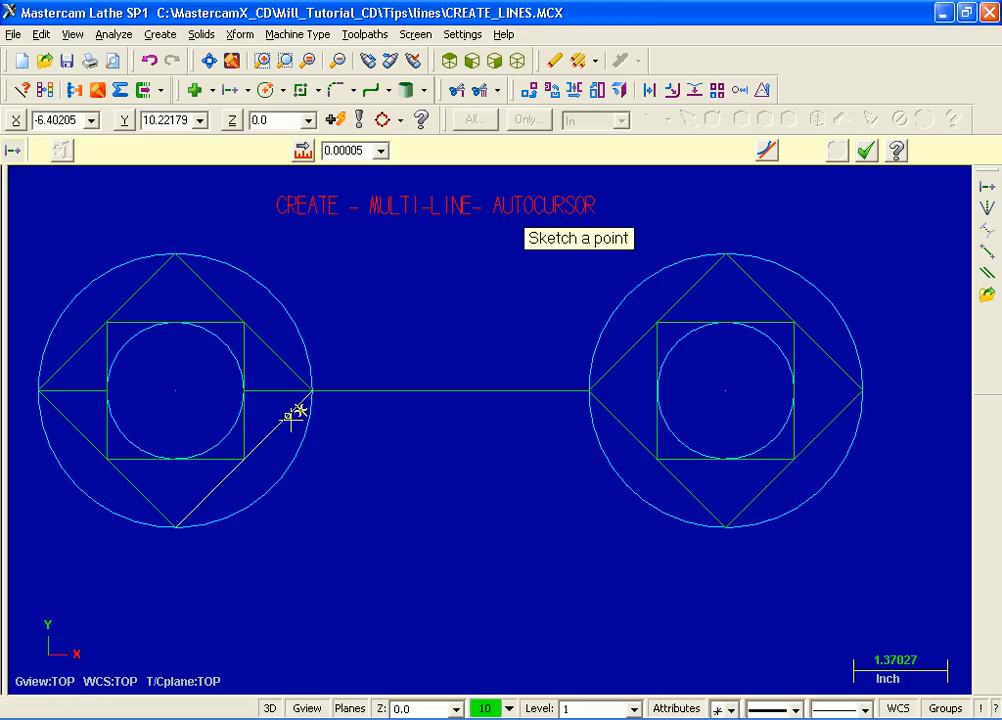
click(176, 522)
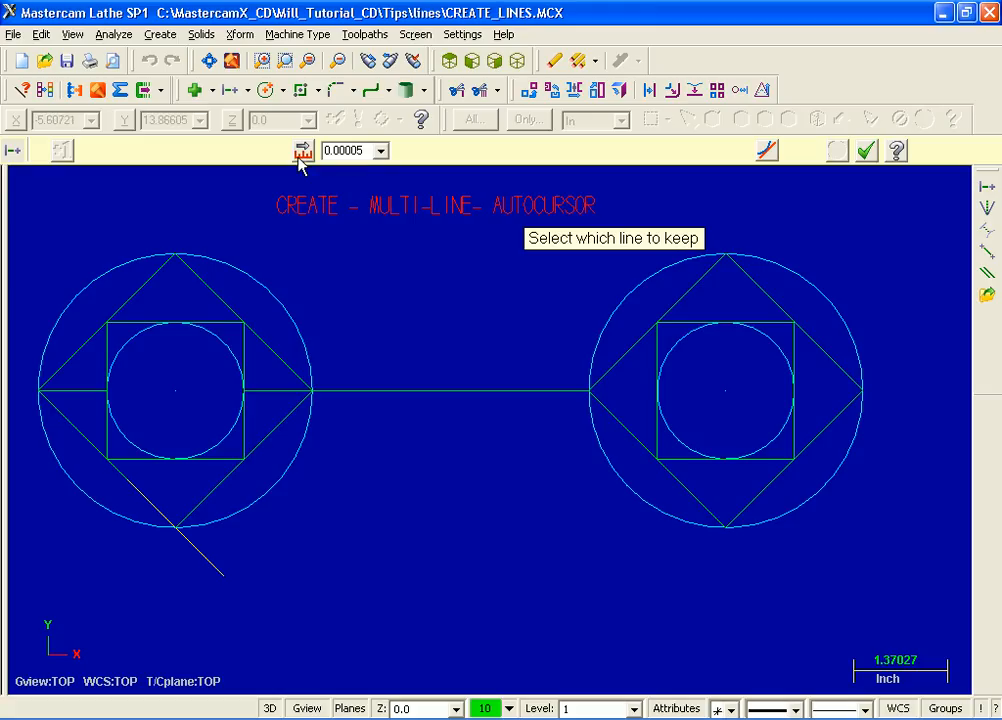
click(370, 150)
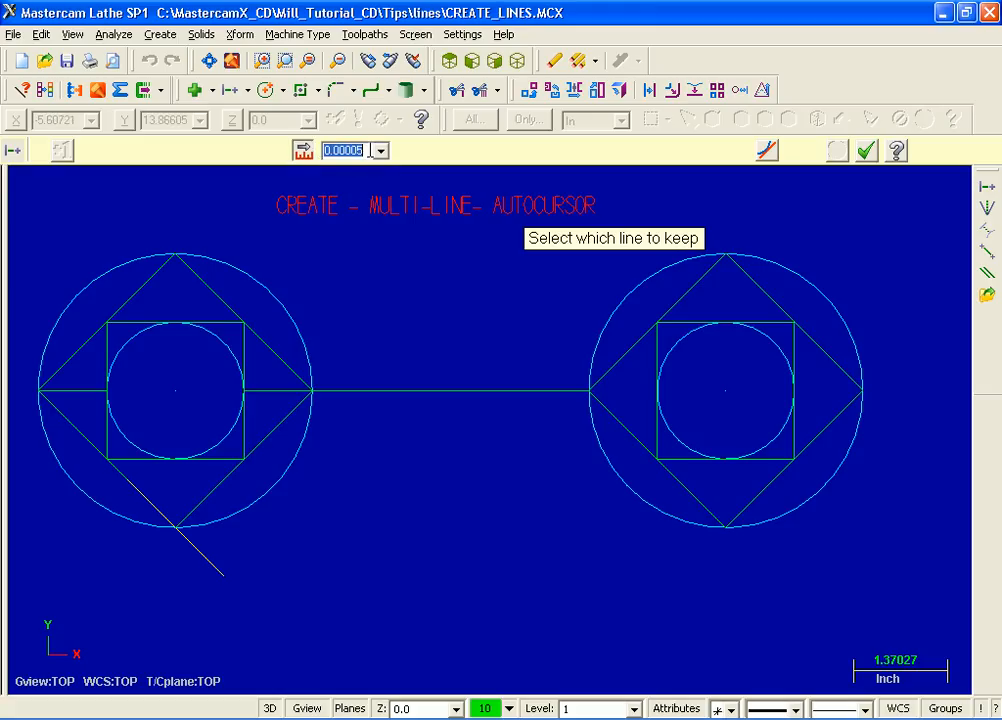
text(1.0)
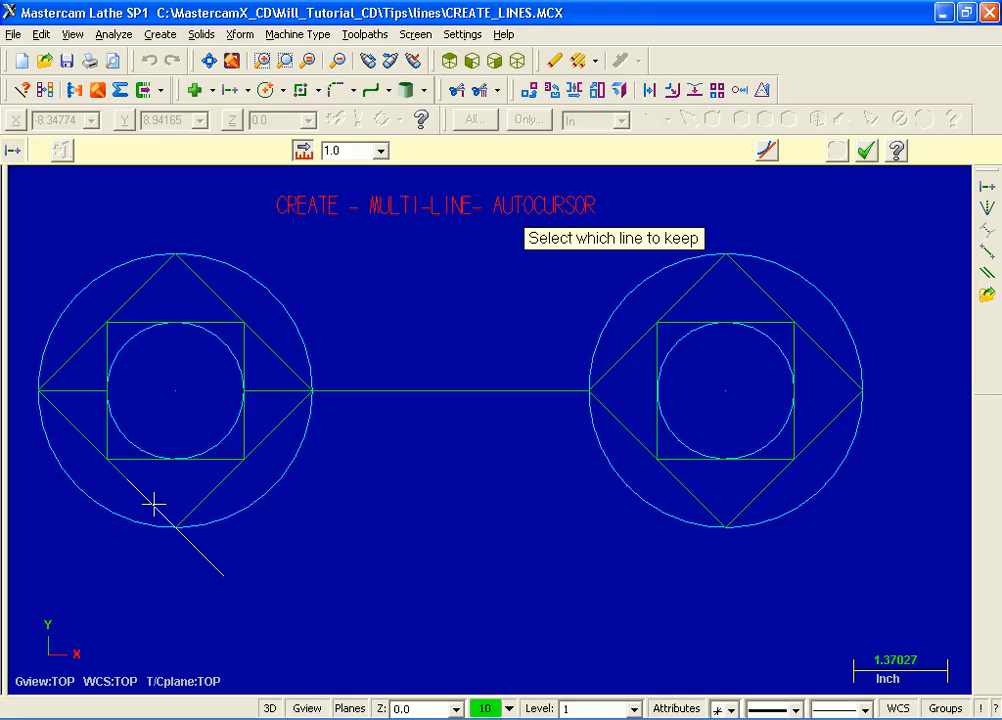
click(216, 563)
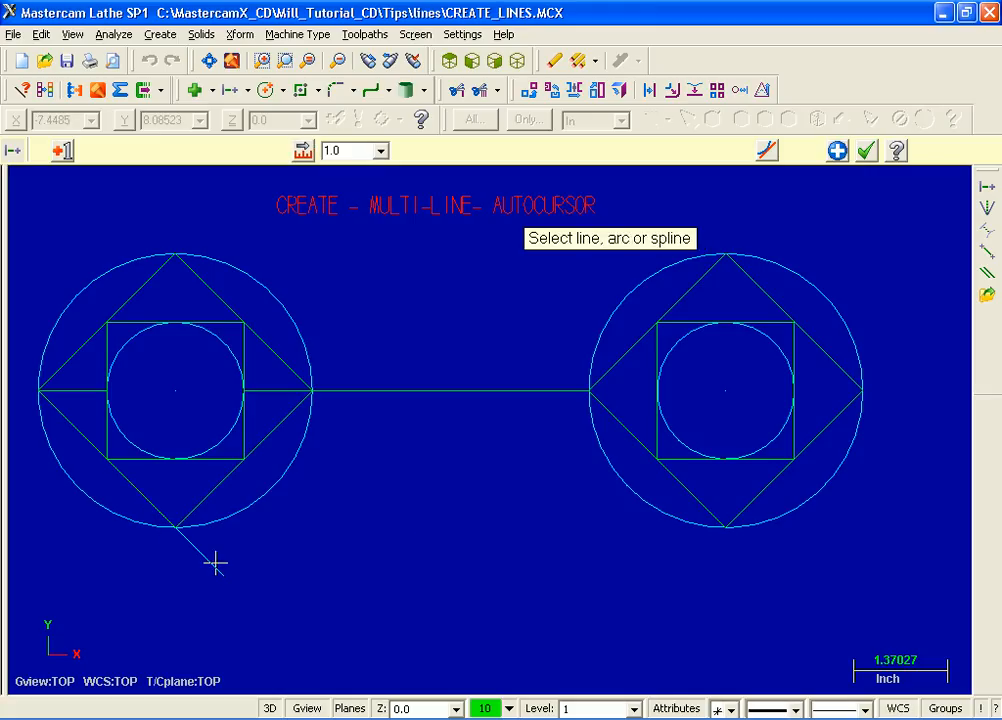
click(866, 151)
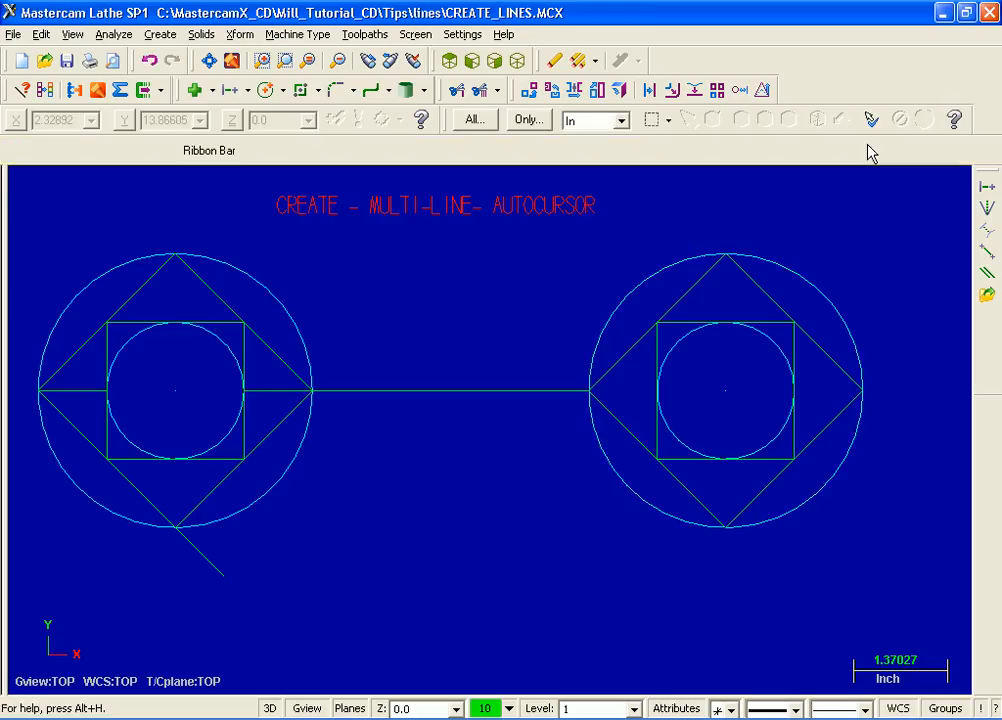
Create a line parallel to the horizontal line connecting the two drawings, on its upper side at a distance of 1.0.
click(249, 90)
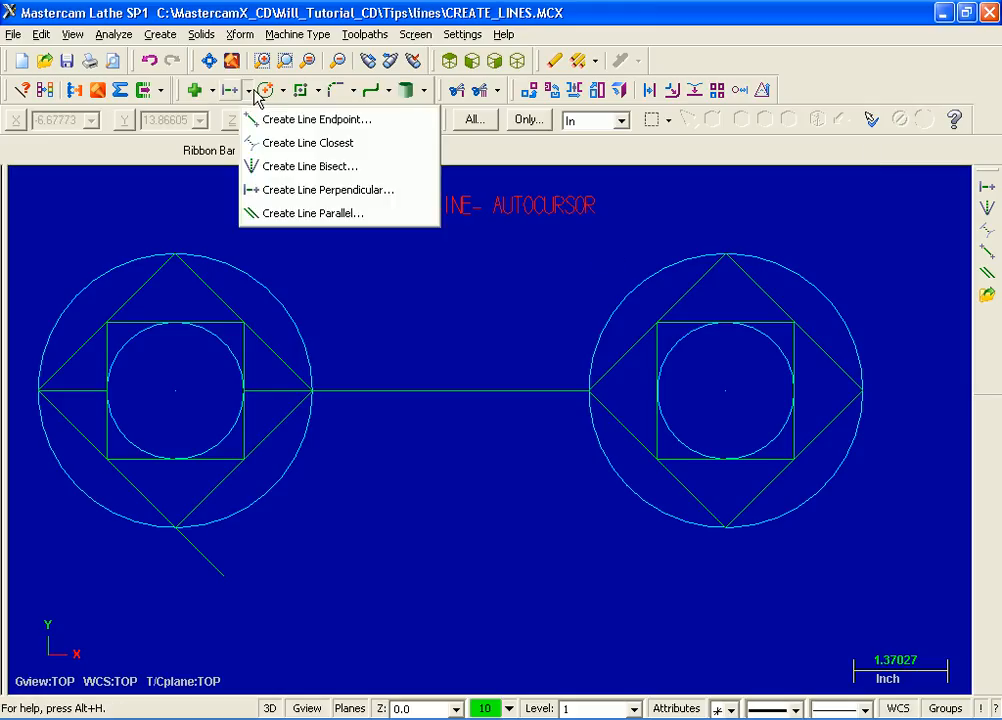
click(408, 214)
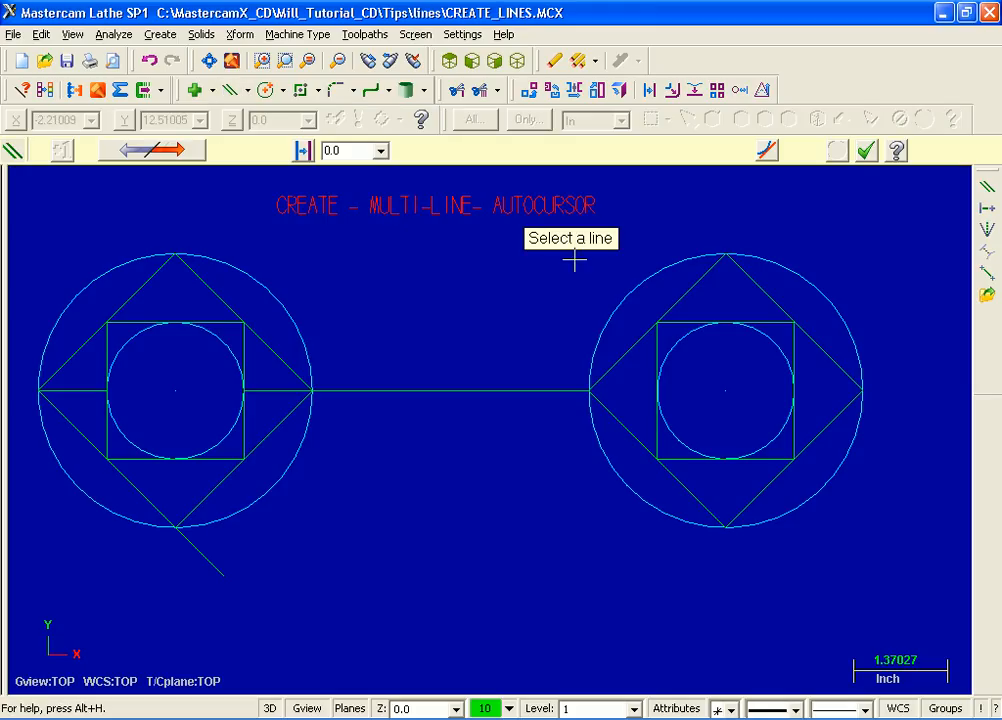
click(450, 390)
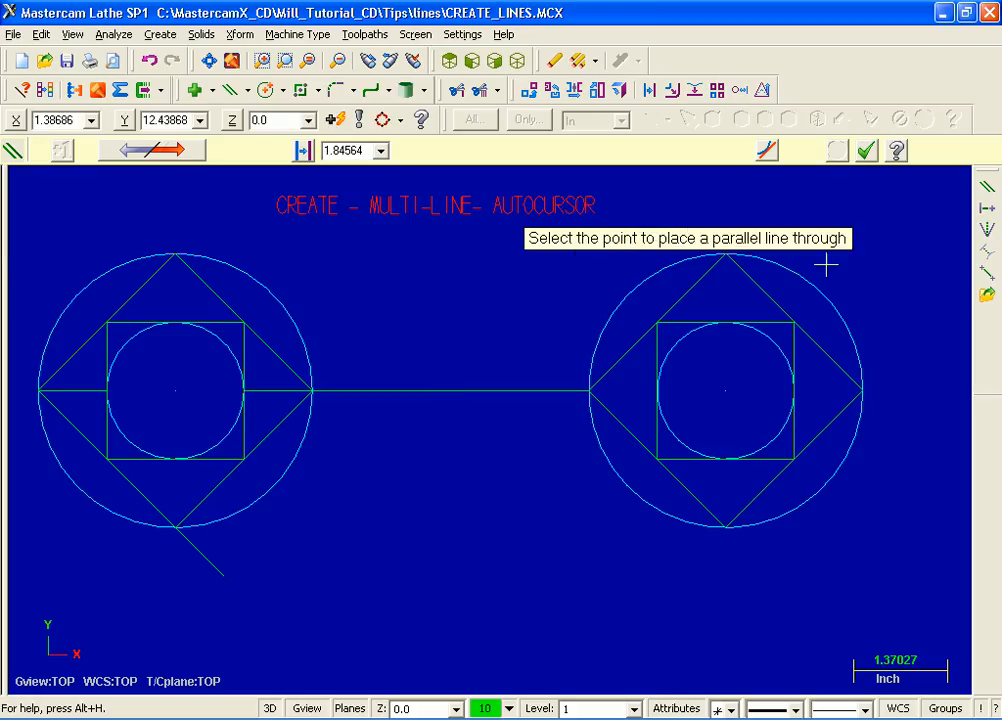
click(420, 304)
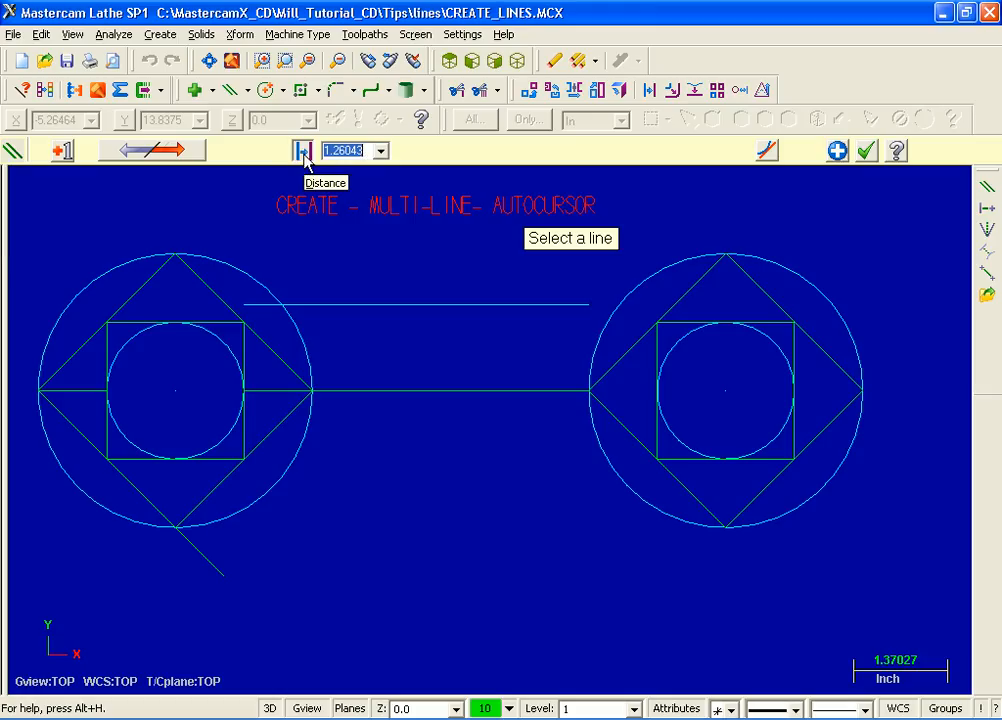
text(1)
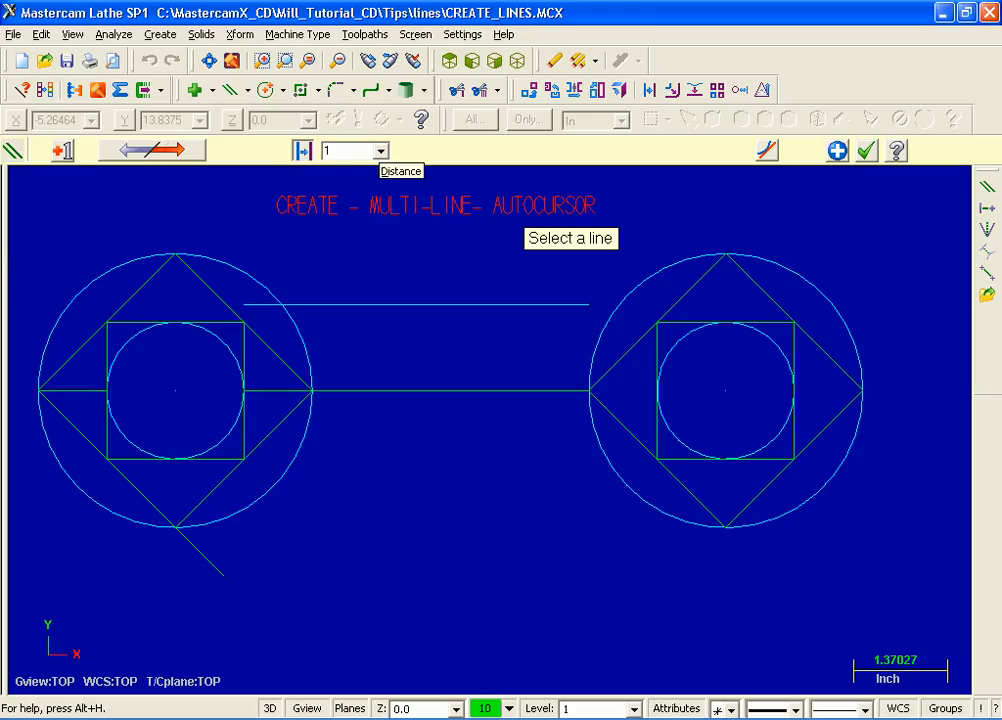
key(Return)
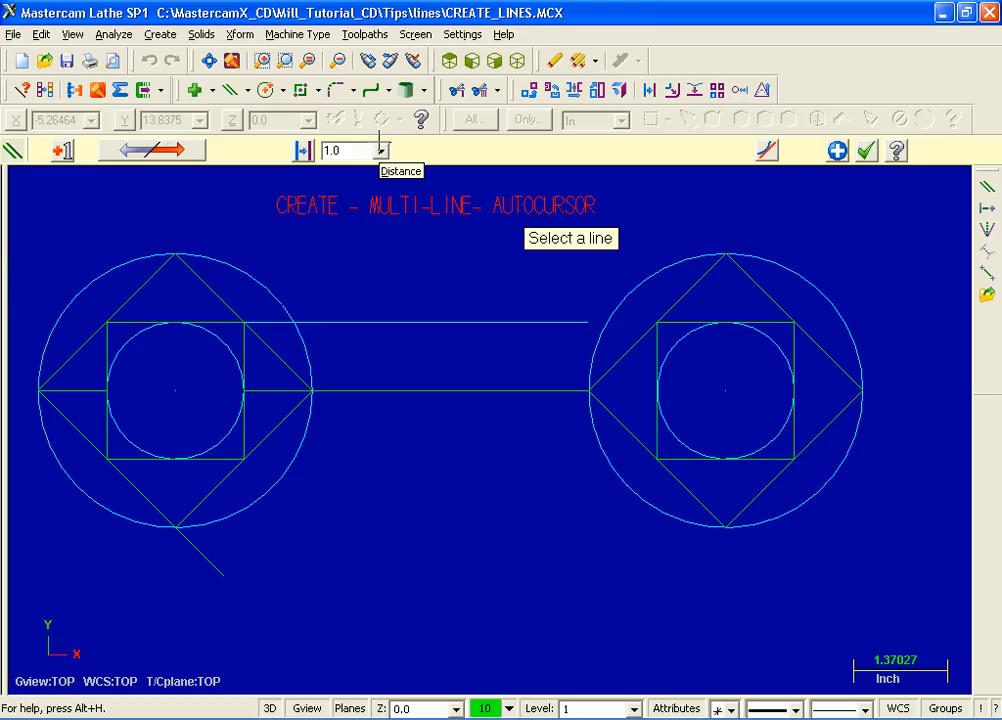
Cycle the 1.0 offset parallel line through the lower side and both sides, and accept it on the upper side only.
click(199, 154)
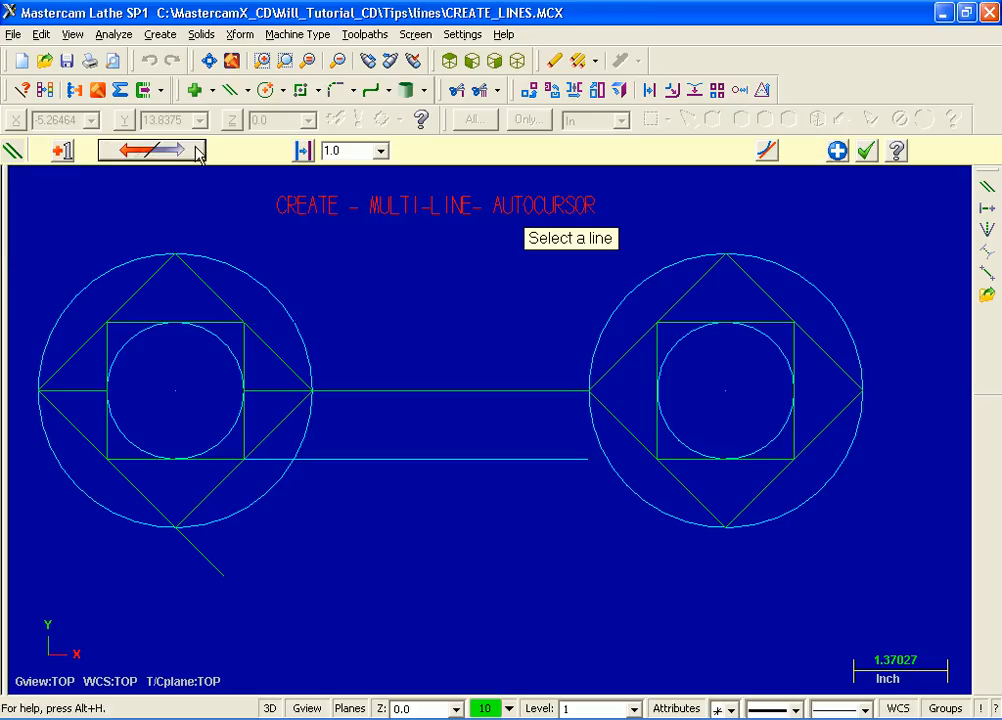
click(199, 152)
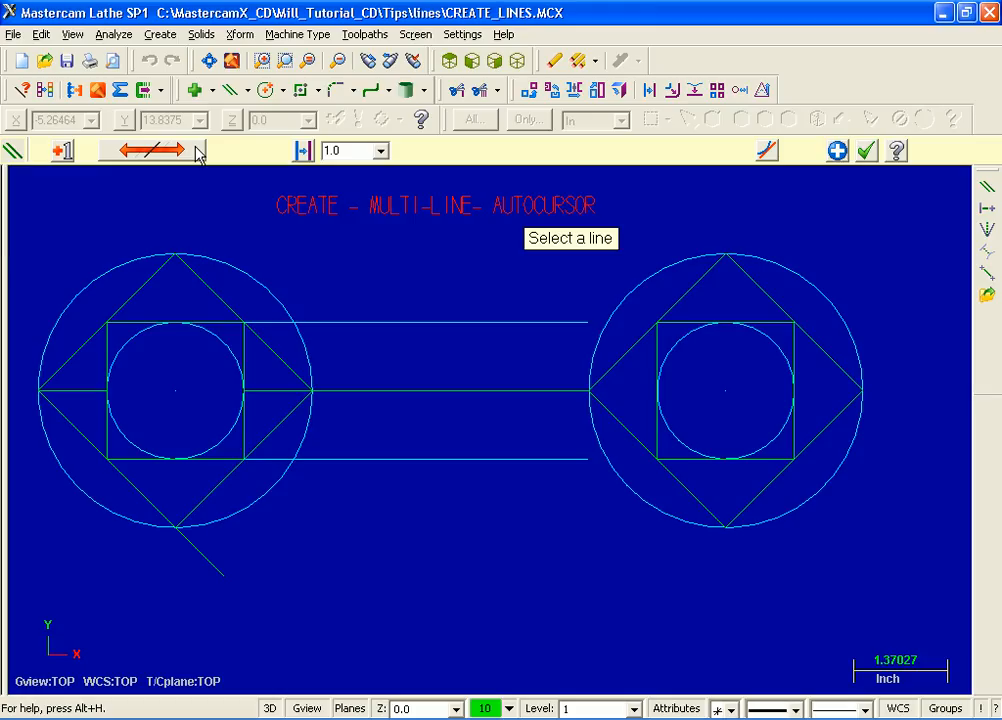
click(199, 152)
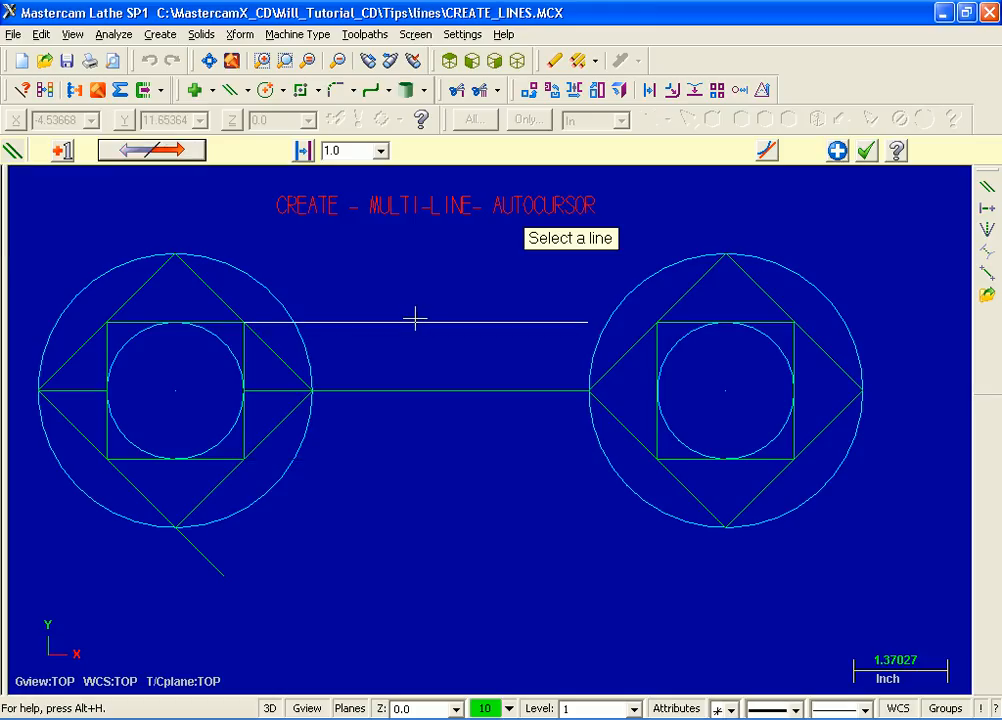
click(867, 152)
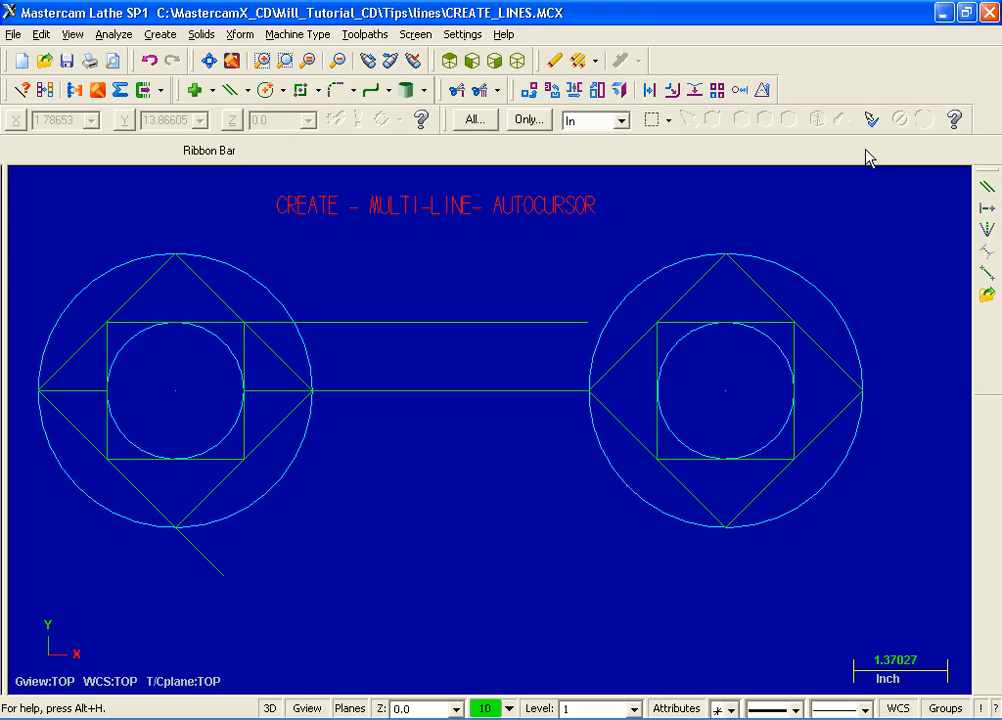
Open the part file CREATE_LINE_TANGENT.MCX without saving the changes to CREATE_LINES.MCX.
click(44, 62)
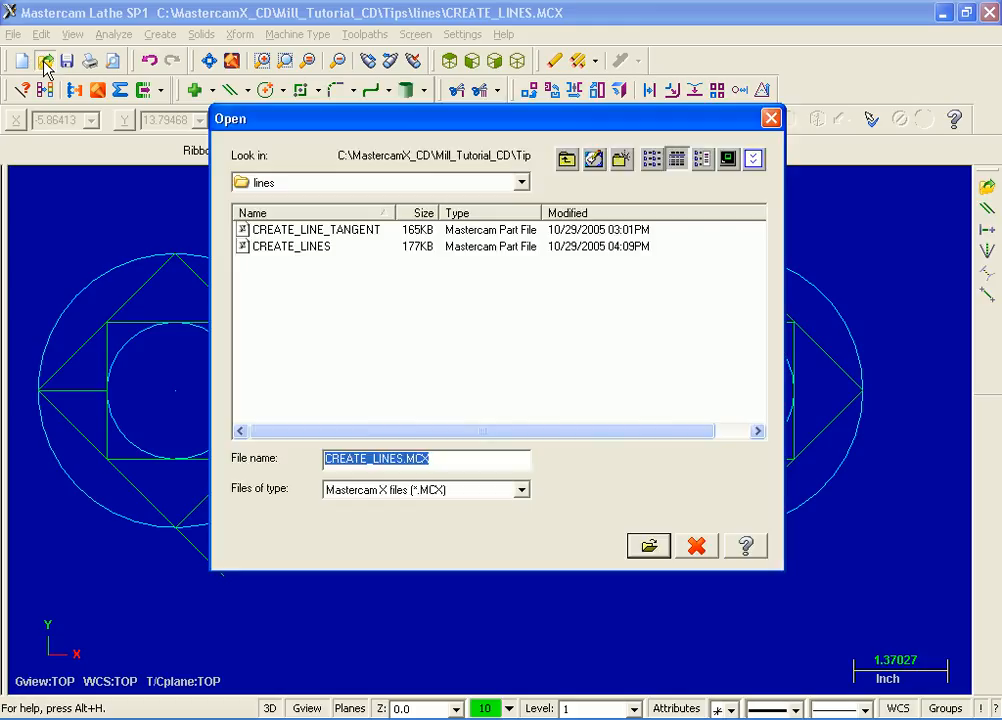
click(278, 241)
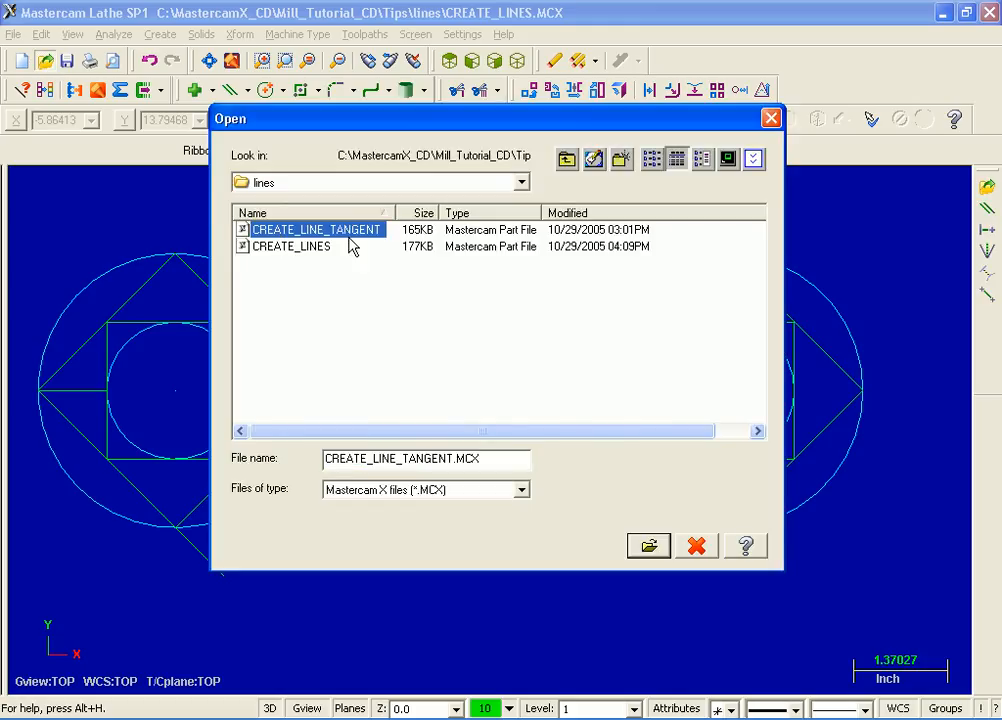
click(650, 546)
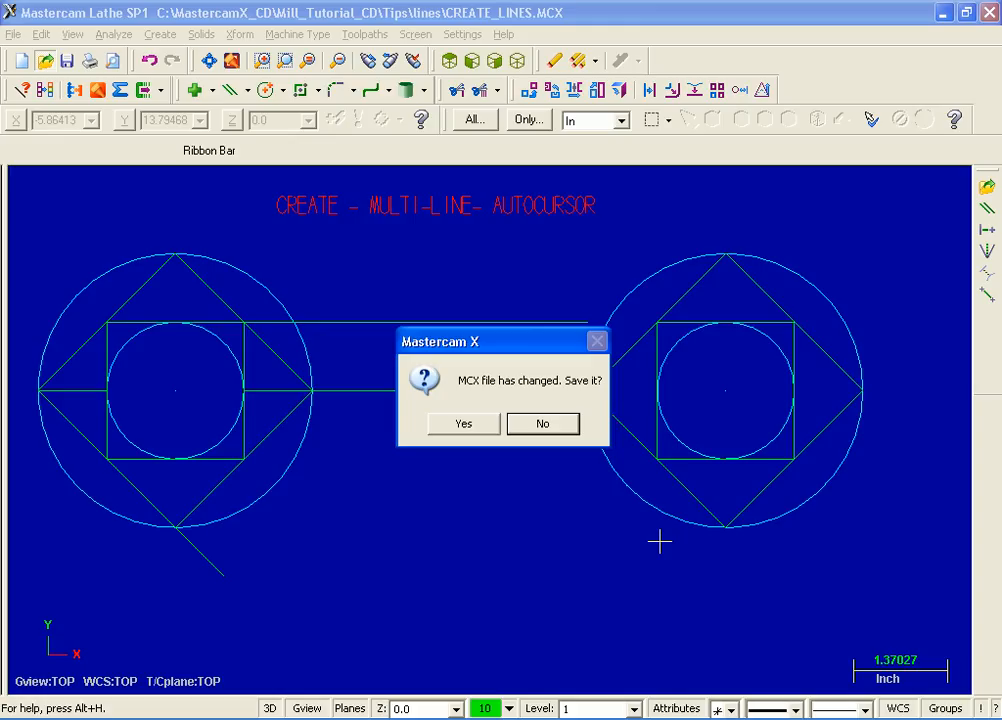
click(542, 424)
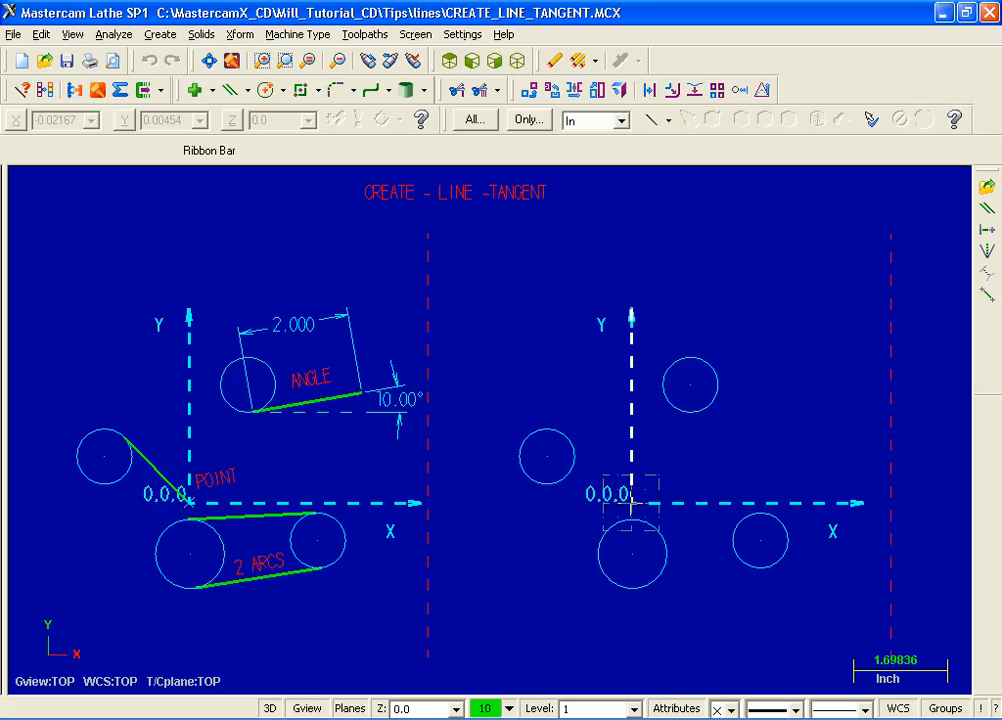
Create an endpoint line with the tangent option along the undersides of the two bottom circles in the right-hand drawing.
click(251, 90)
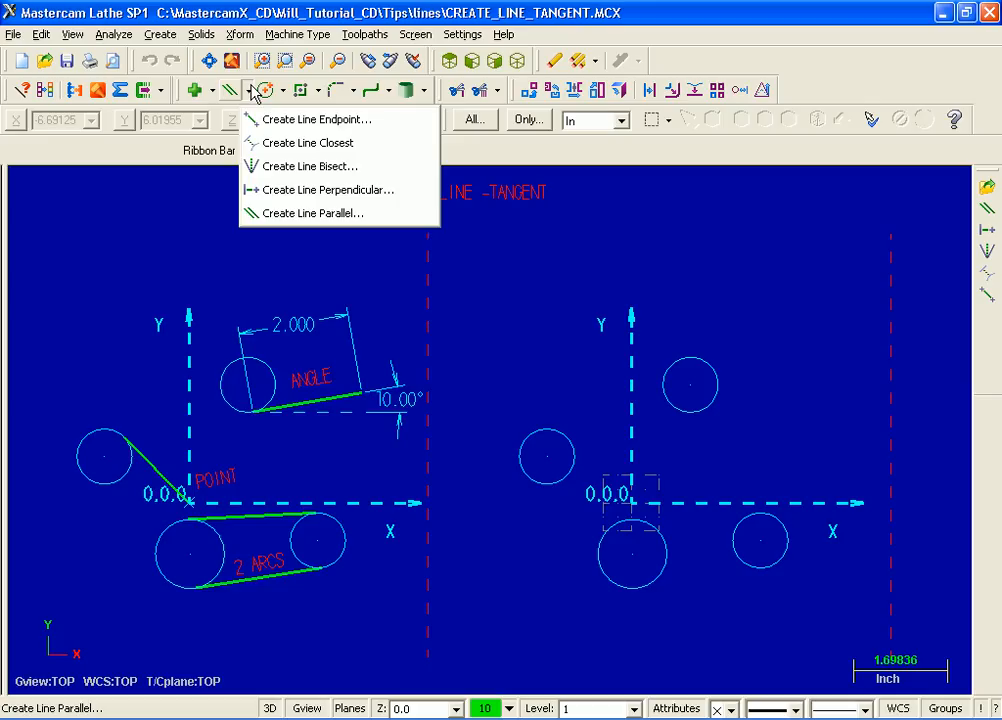
click(380, 121)
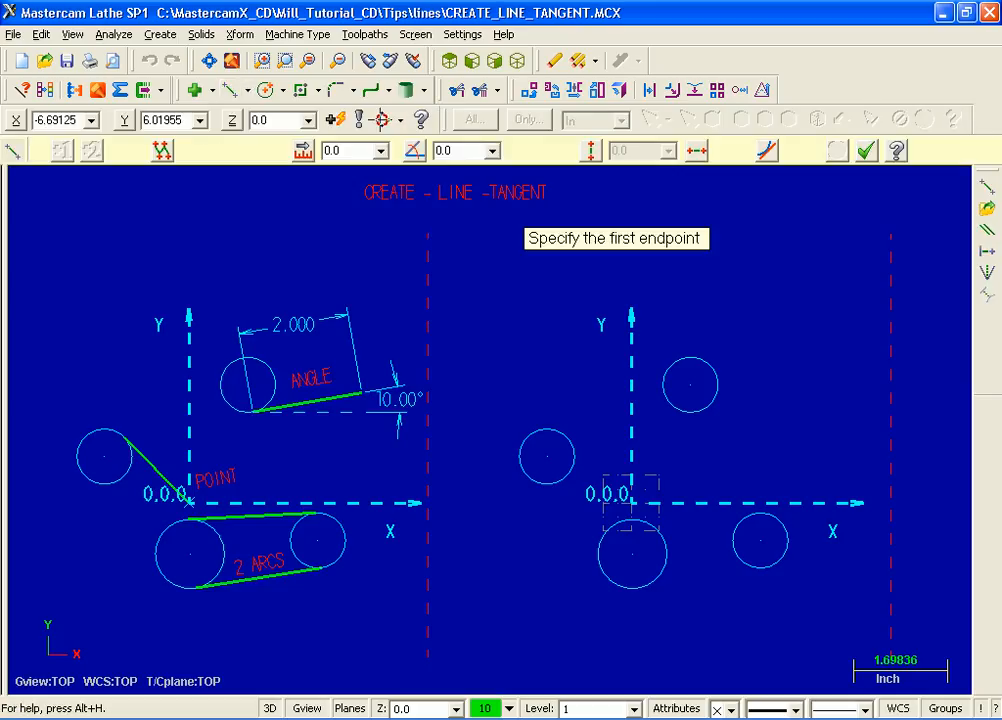
click(766, 152)
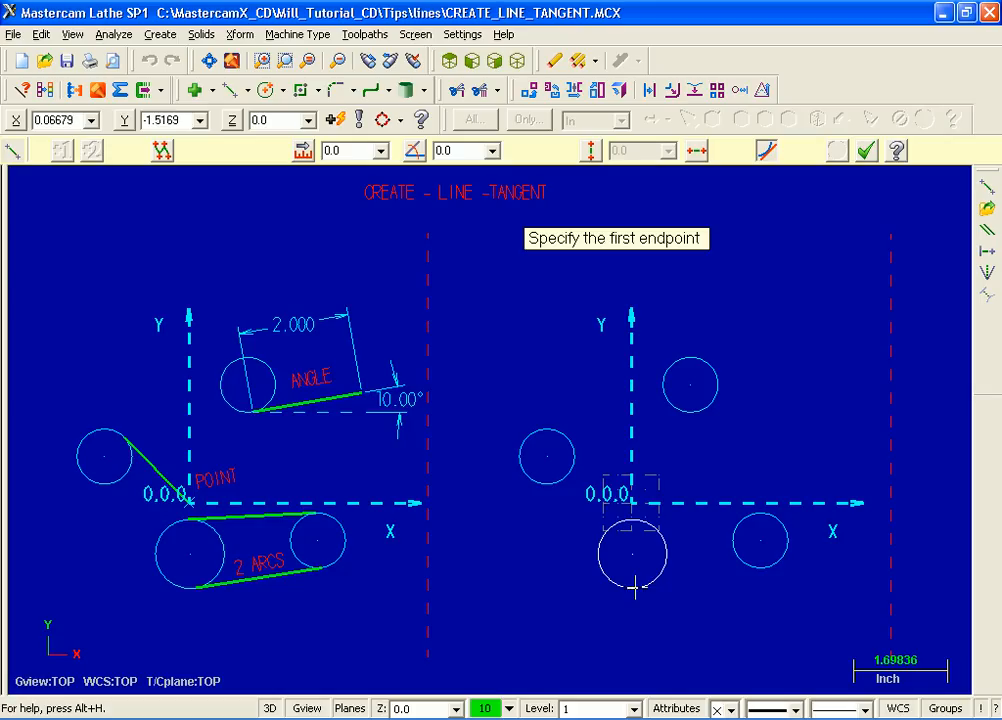
click(636, 588)
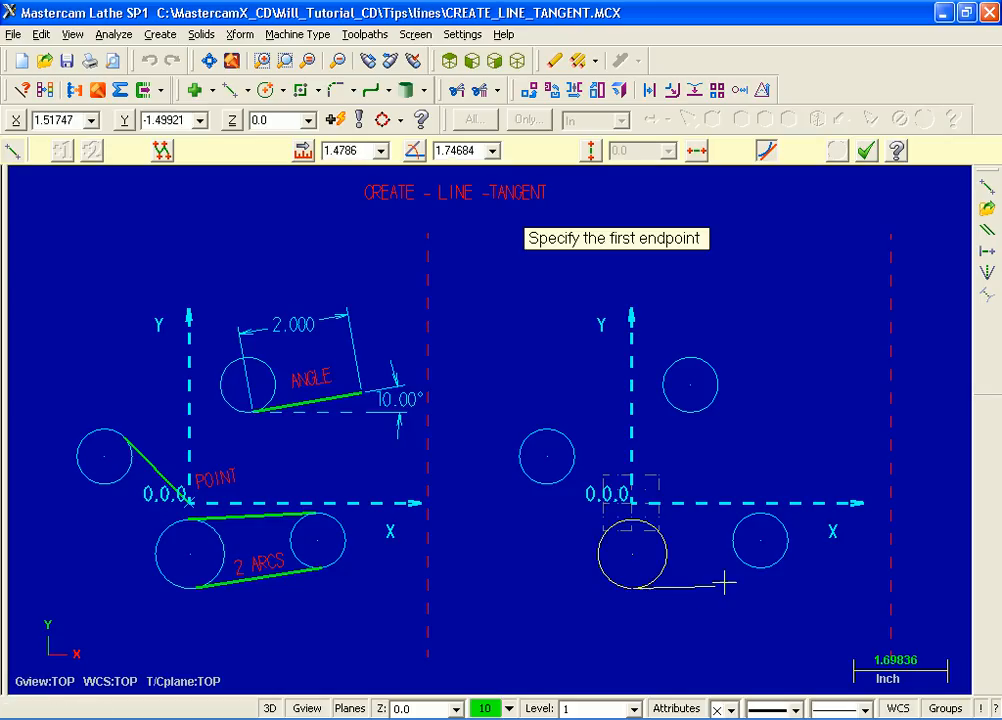
click(782, 560)
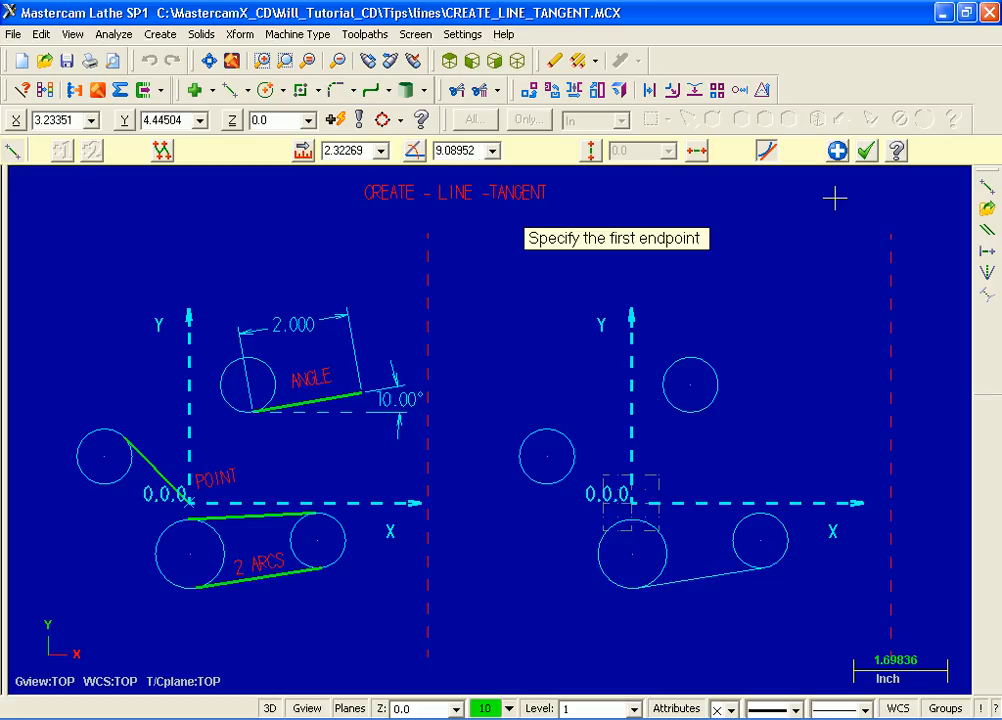
click(838, 151)
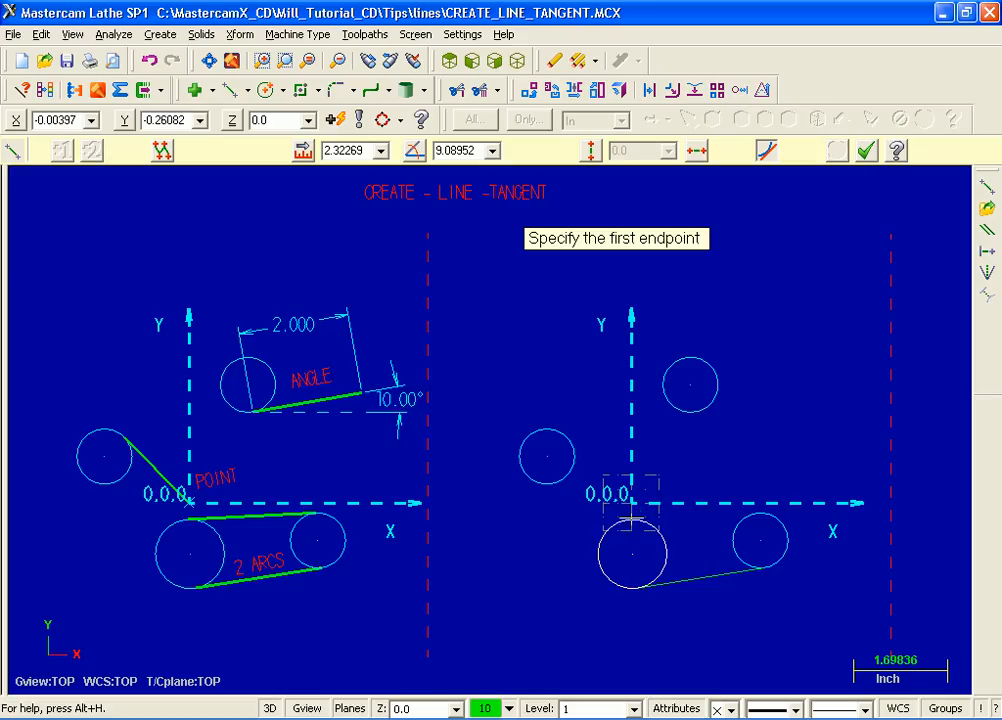
Create a second tangent line across the upper sides of the two bottom circles in the right-hand drawing.
click(632, 518)
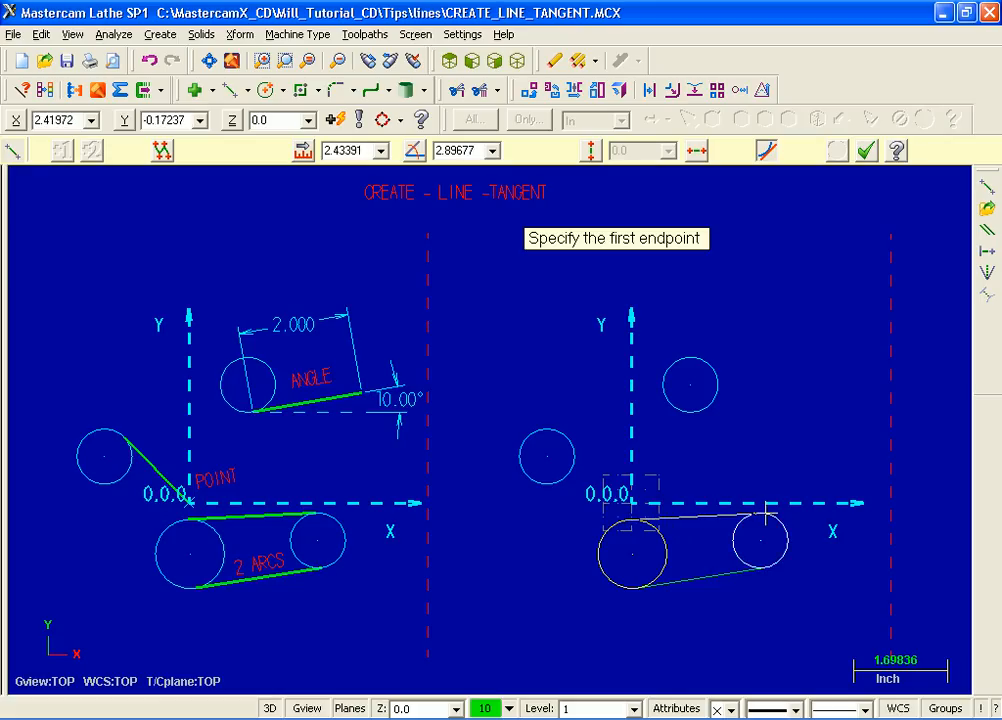
click(765, 514)
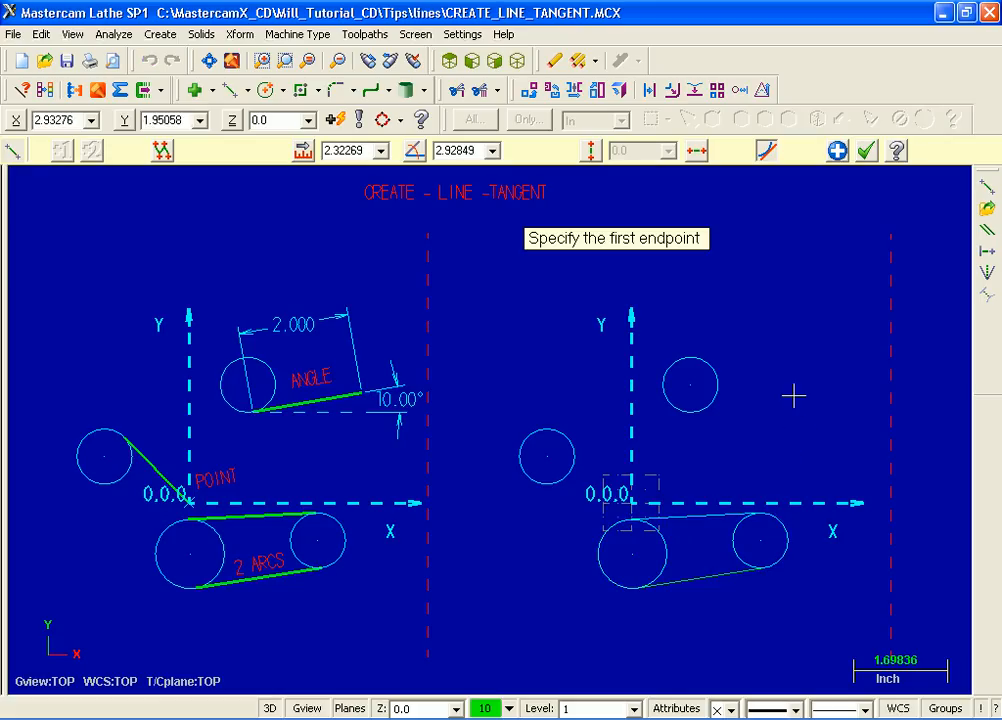
click(838, 152)
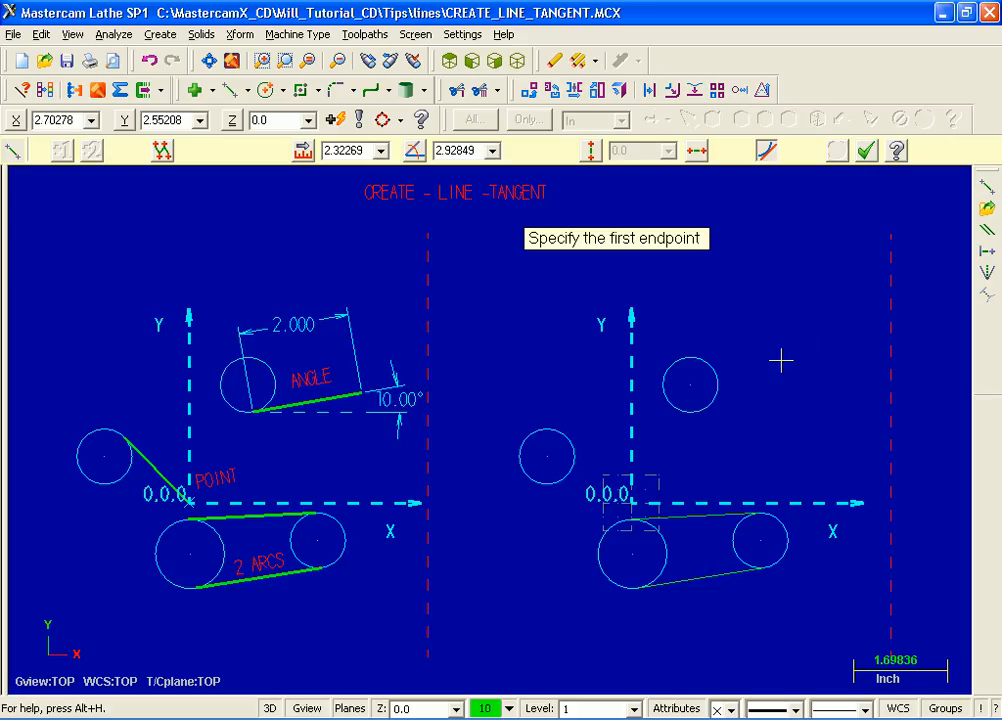
Create a line tangent to the underside of the right-hand drawing's uppermost circle, running to the right with length 2.0 and angle 10.0.
click(719, 401)
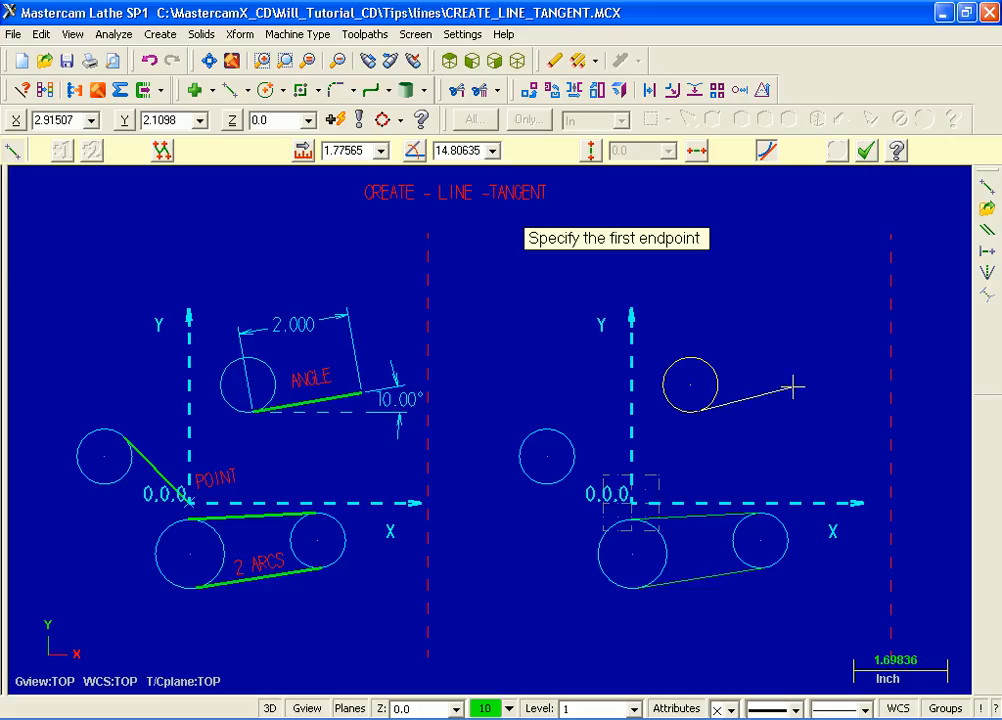
click(793, 387)
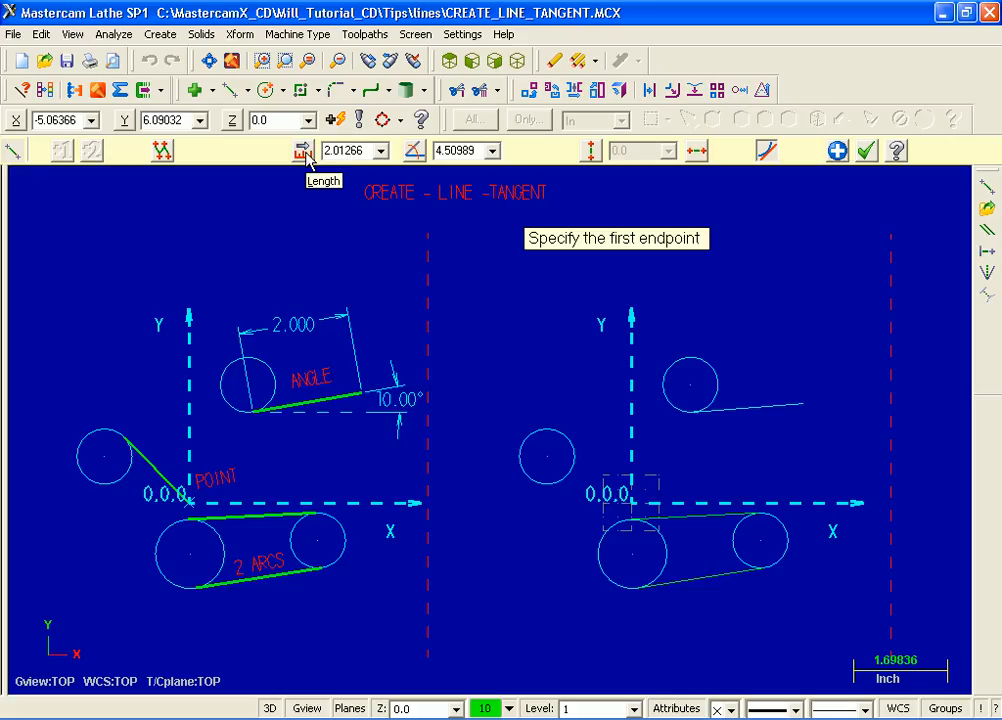
double_click(340, 150)
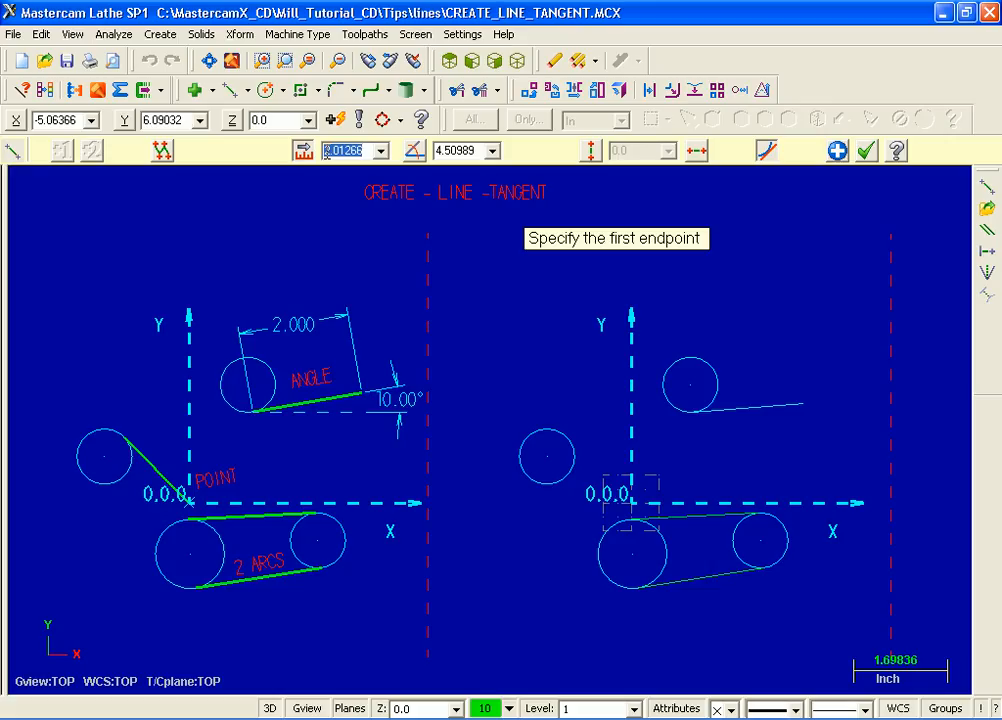
text(2)
key(Tab)
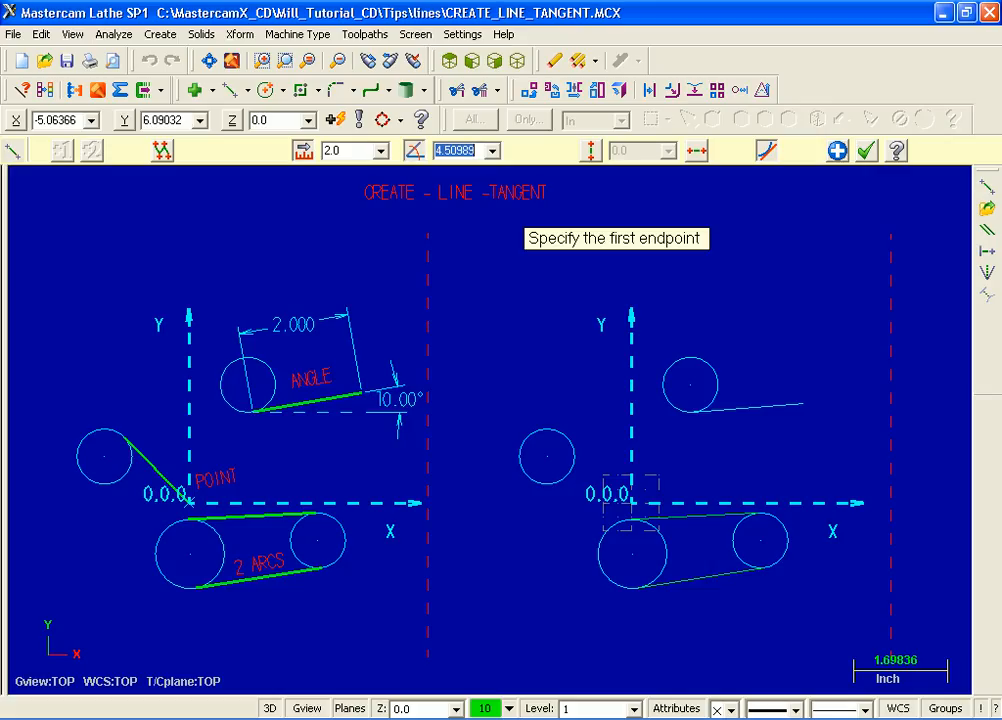
text(10)
key(Return)
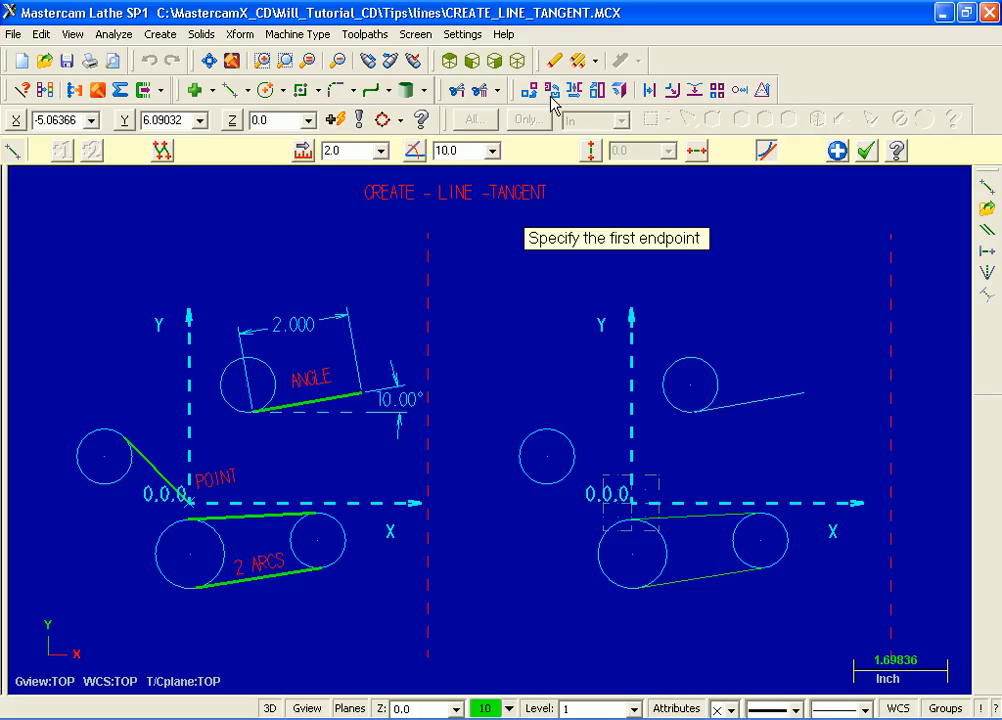
click(845, 161)
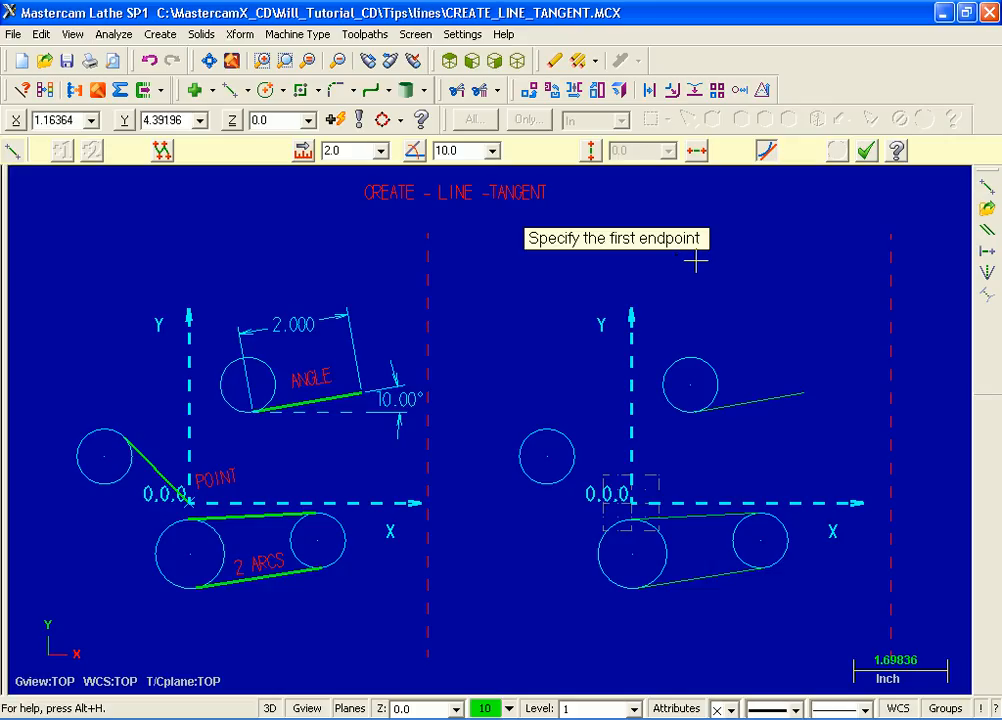
Create a line from the origin tangent to the upper-right side of the right-hand drawing's leftmost circle, and finish the line command.
click(403, 121)
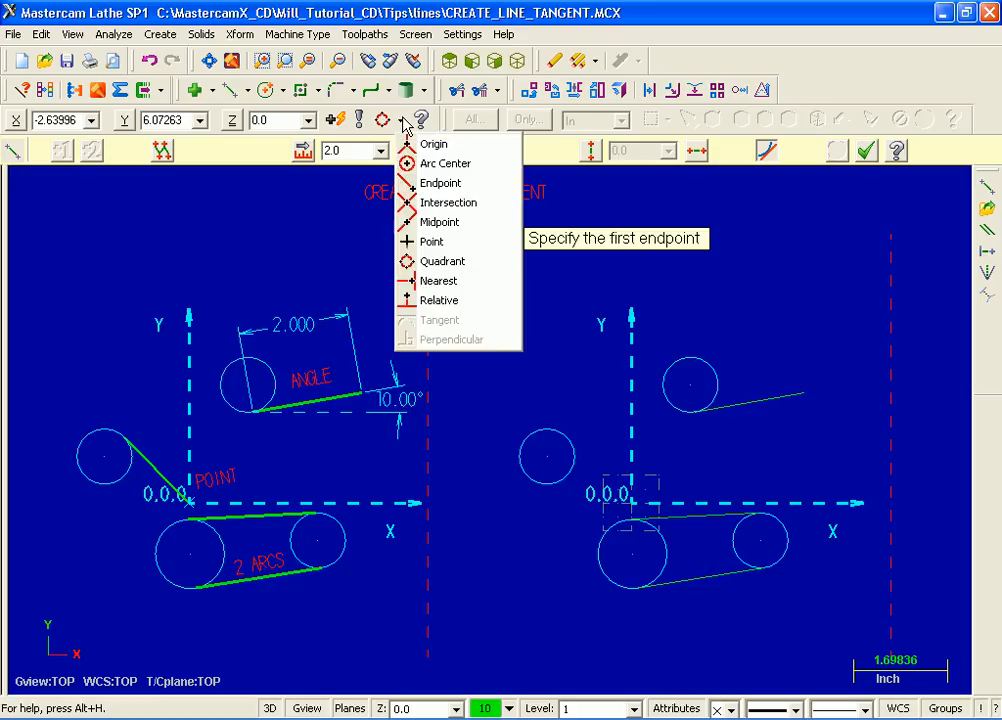
click(465, 148)
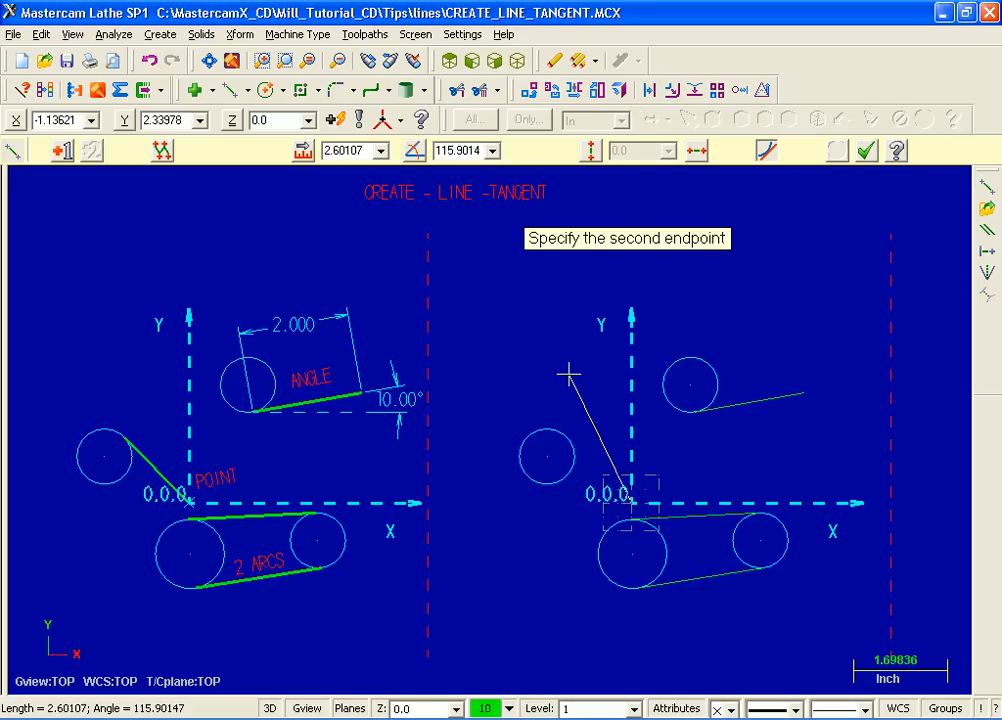
click(565, 437)
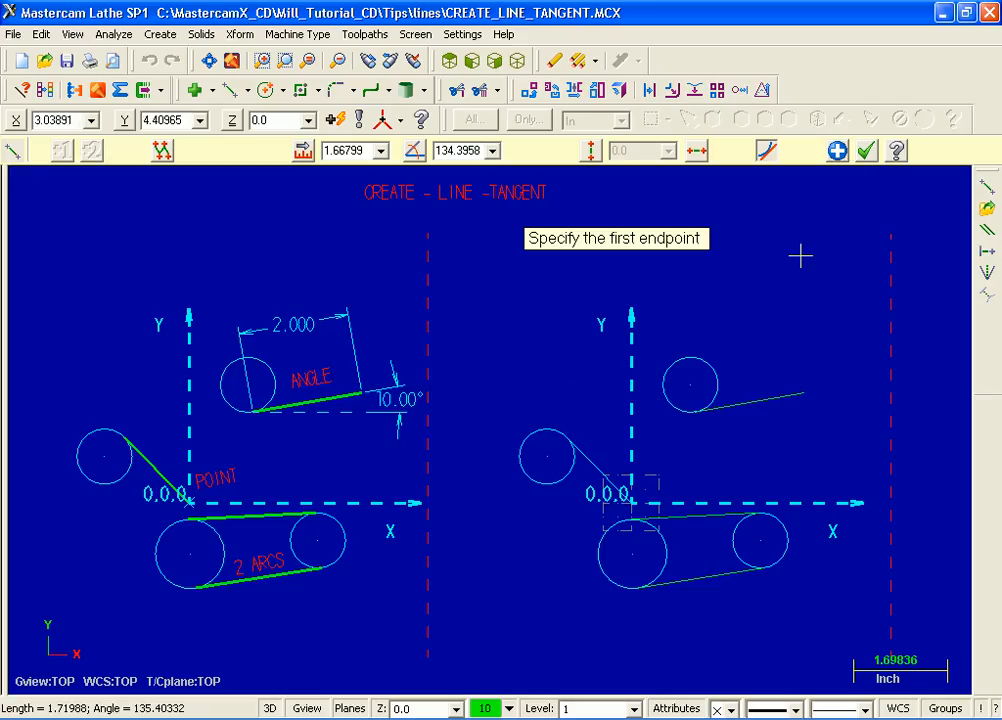
click(837, 152)
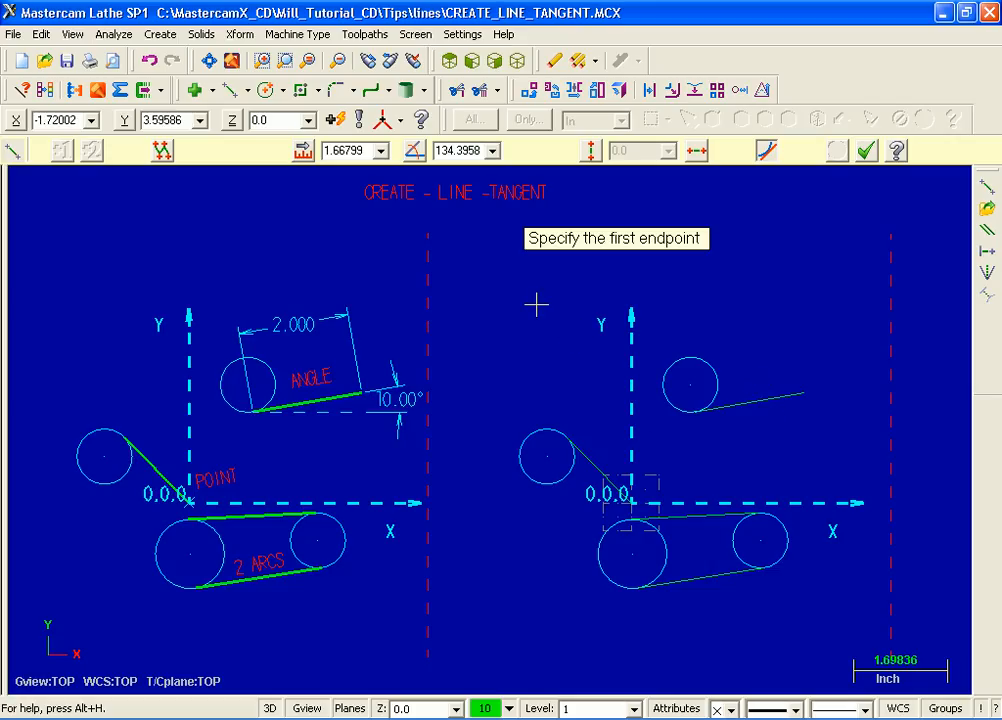
click(866, 152)
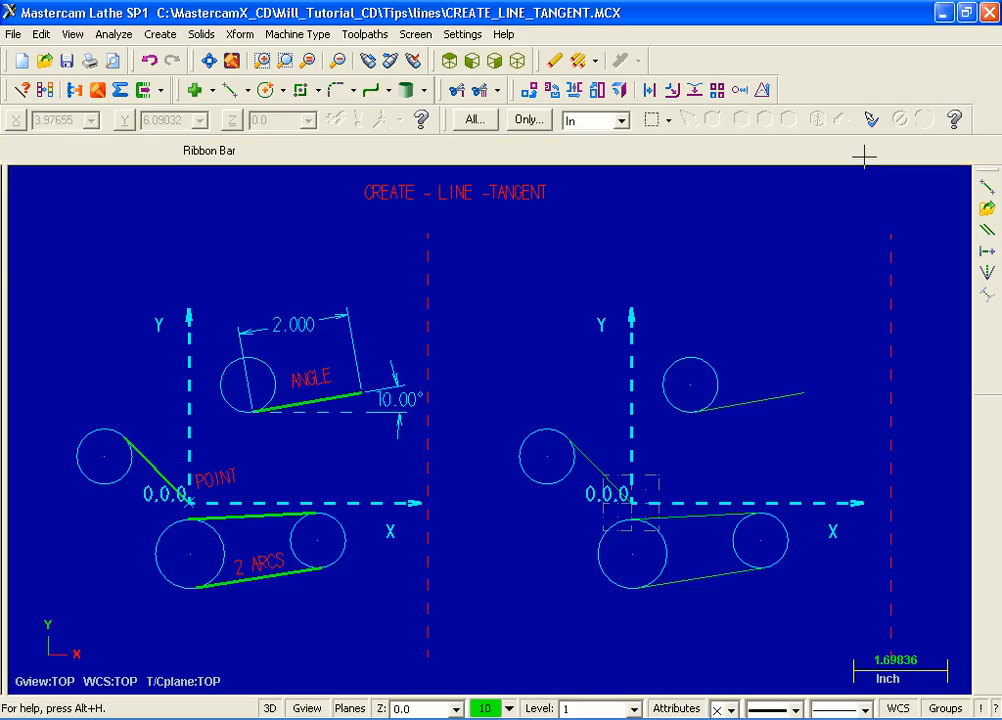